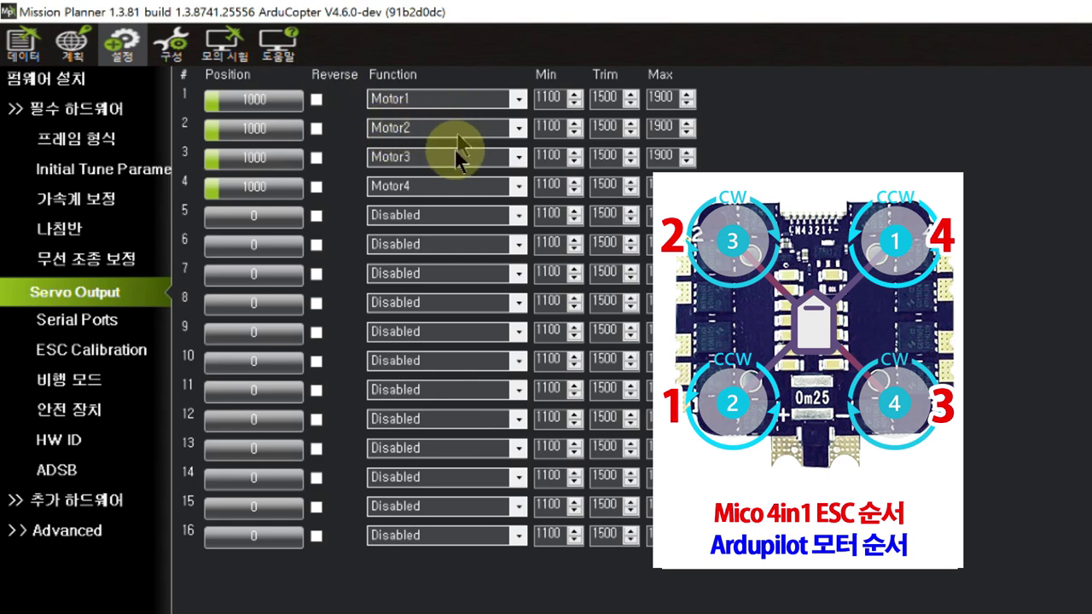
- Assign servo outputs 1 to 4 the functions Motor2, Motor3, Motor4 and Motor1, in that order
{"action": "left_click", "coordinate": [472, 94]}
{"action": "left_click", "coordinate": [471, 95]}
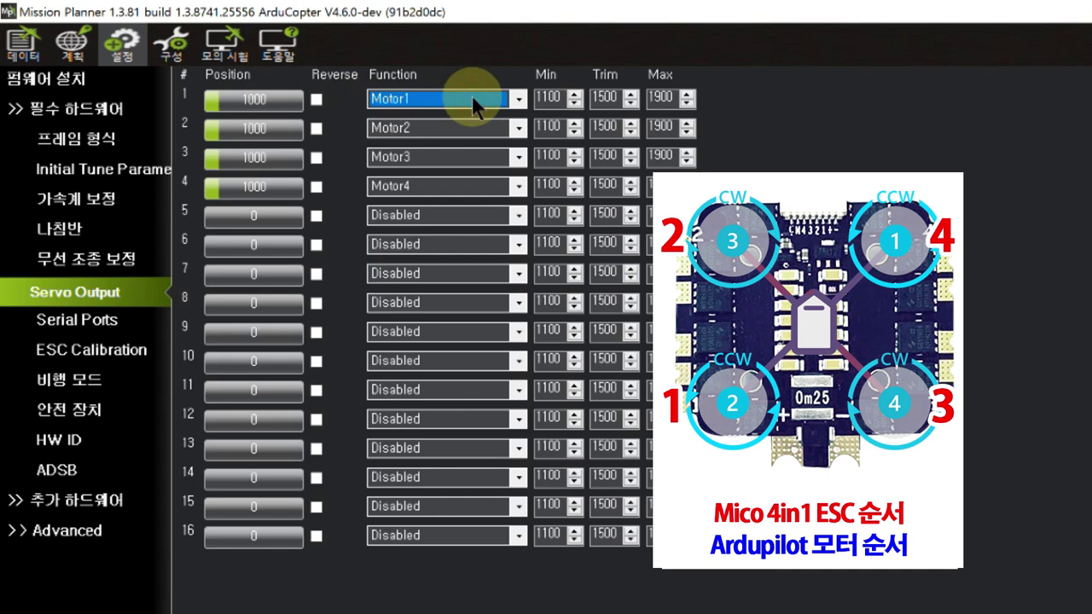
{"action": "left_click", "coordinate": [472, 95]}
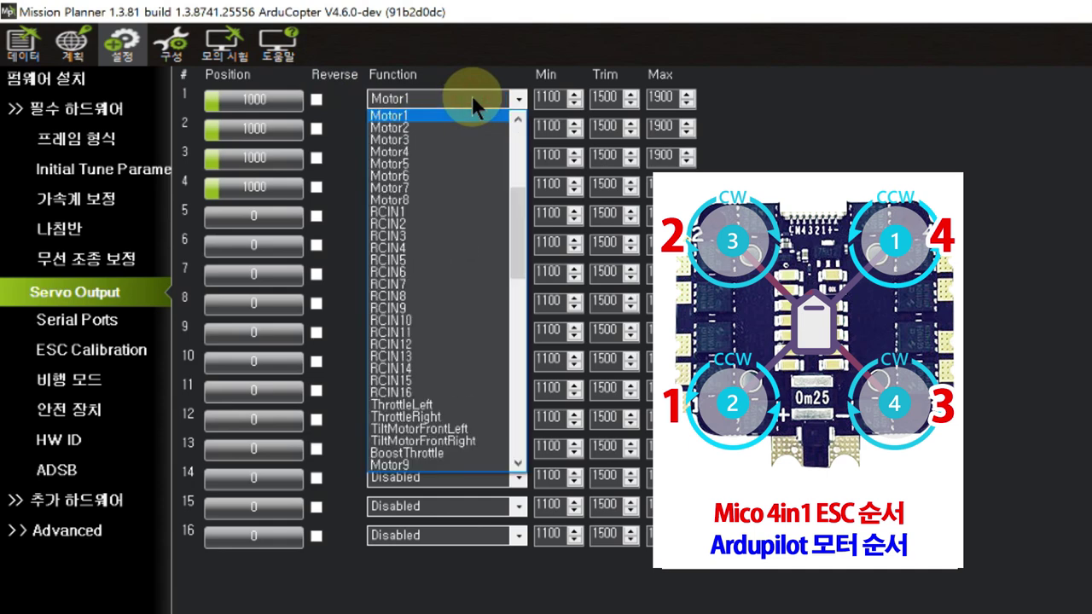
{"action": "left_click", "coordinate": [428, 127]}
{"action": "left_click", "coordinate": [428, 127]}
{"action": "left_click", "coordinate": [426, 152]}
{"action": "left_click", "coordinate": [427, 154]}
{"action": "left_click", "coordinate": [428, 185]}
{"action": "left_click", "coordinate": [427, 188]}
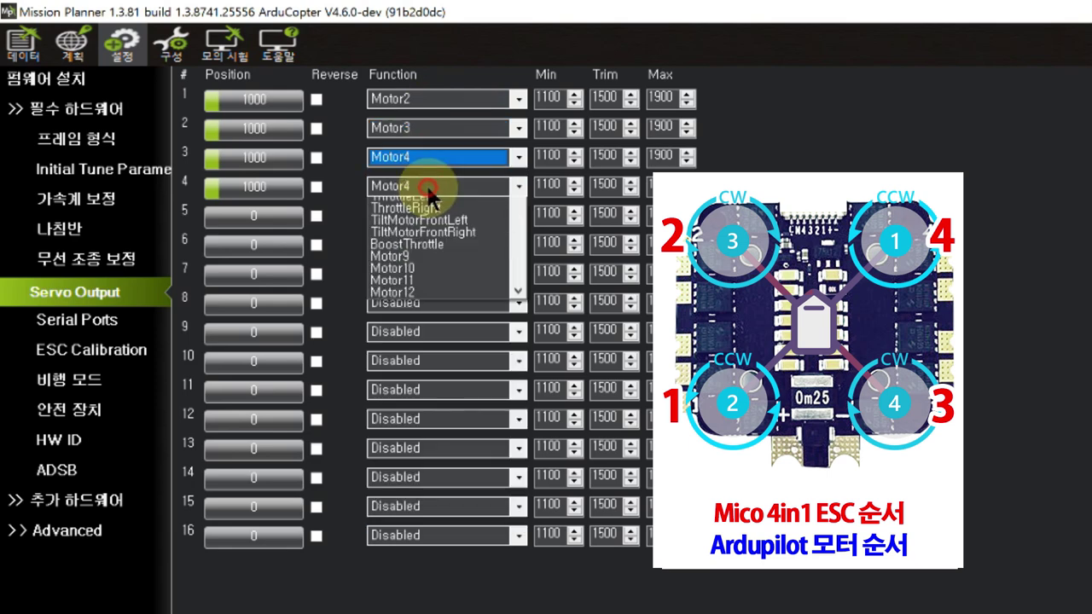
{"action": "scroll", "coordinate": [516, 209], "scroll_direction": "up", "scroll_amount": 1}
{"action": "scroll", "coordinate": [517, 213], "scroll_direction": "up", "scroll_amount": 2}
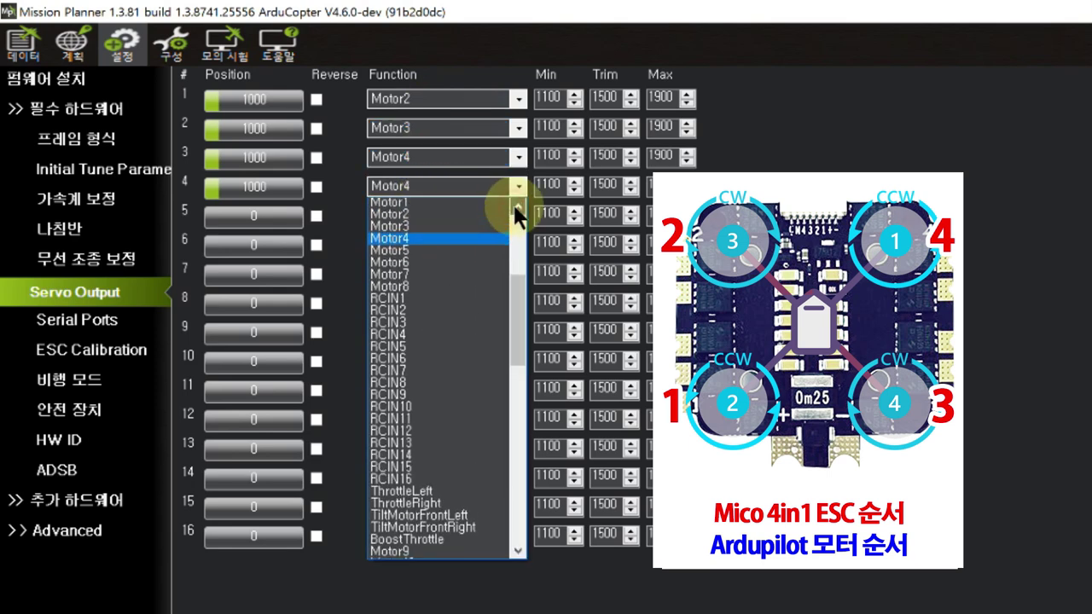
{"action": "left_click", "coordinate": [489, 201]}
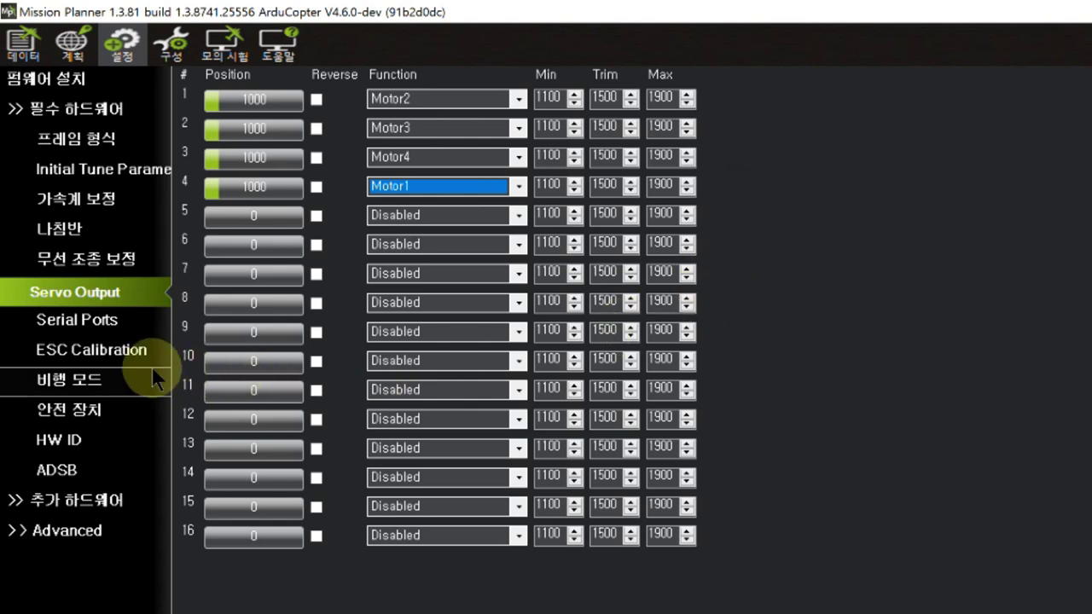
- Open the flight mode settings
{"action": "left_click", "coordinate": [131, 385]}
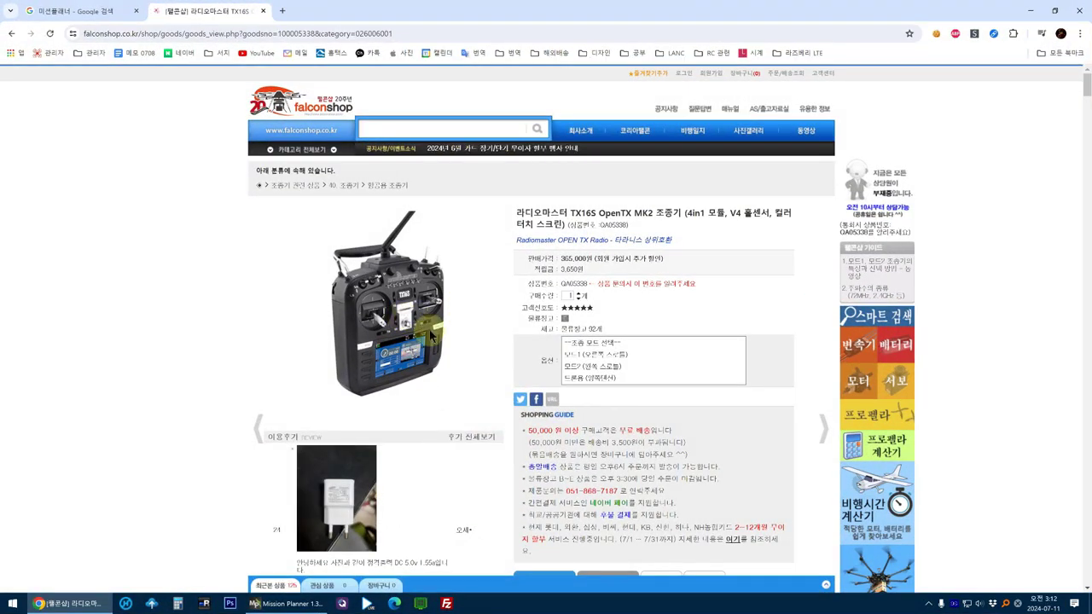
{"action": "scroll", "coordinate": [475, 316], "scroll_direction": "down", "scroll_amount": 15}
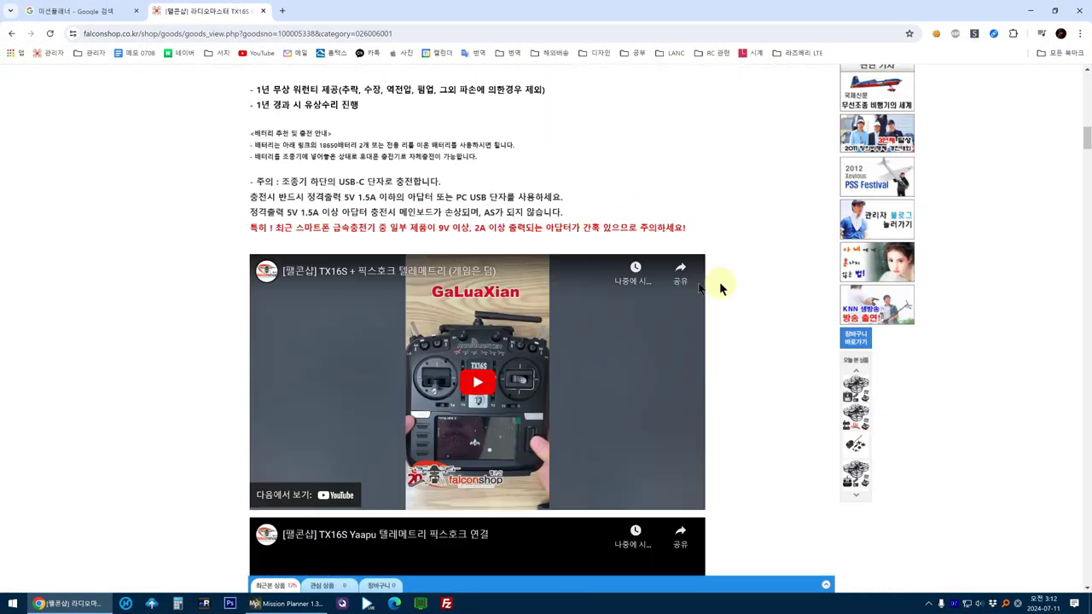
{"action": "scroll", "coordinate": [719, 288], "scroll_direction": "down", "scroll_amount": 12}
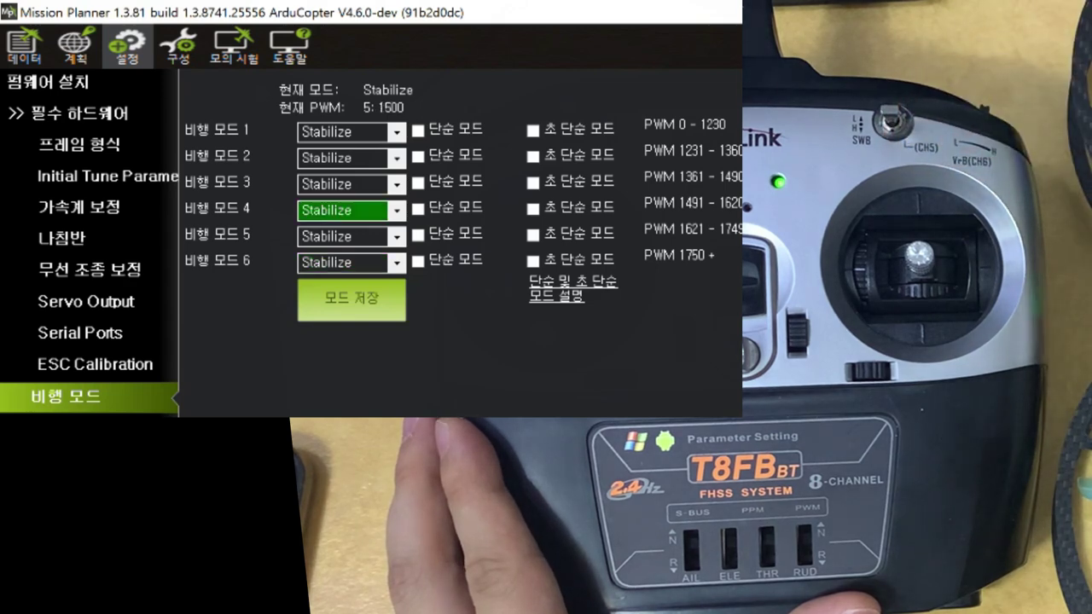
- Set flight mode 4 to AltHold and flight mode 1 to Loiter, and save the modes
{"action": "left_click", "coordinate": [367, 210]}
{"action": "left_click", "coordinate": [356, 252]}
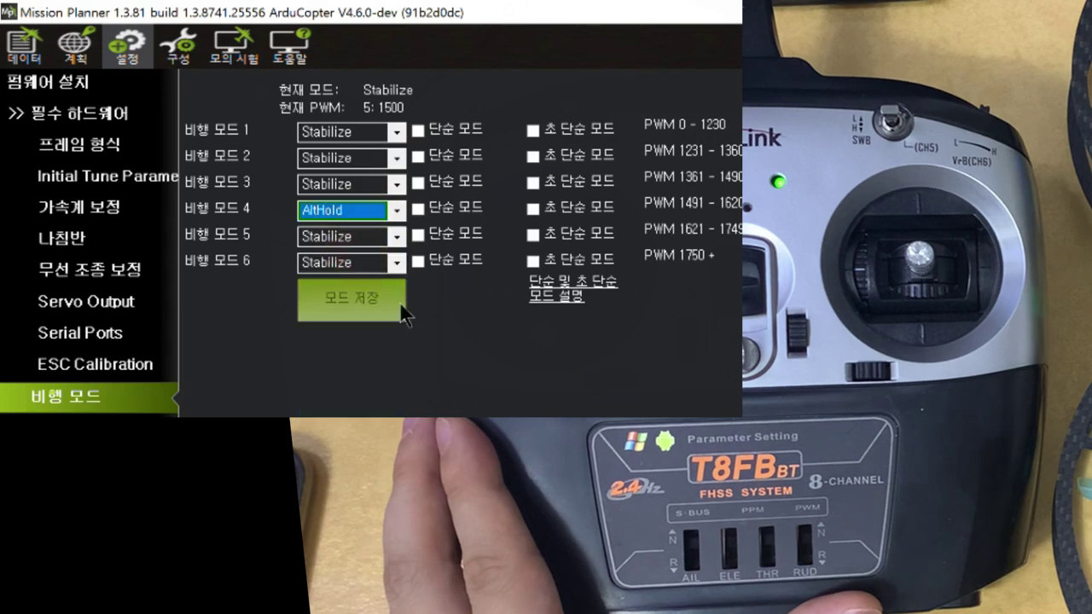
{"action": "left_click", "coordinate": [443, 411]}
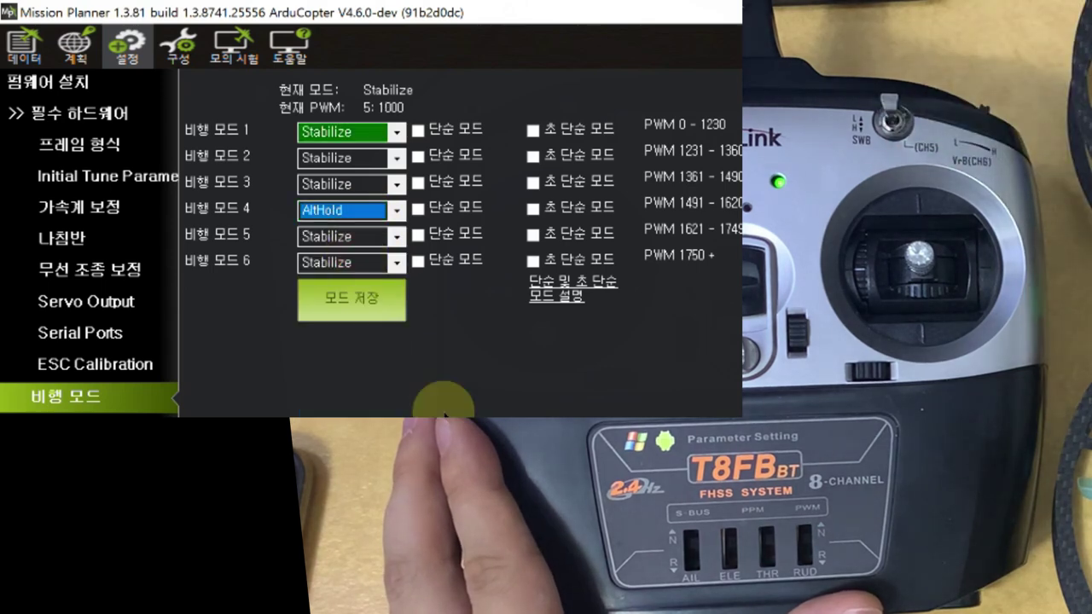
{"action": "left_click", "coordinate": [395, 132]}
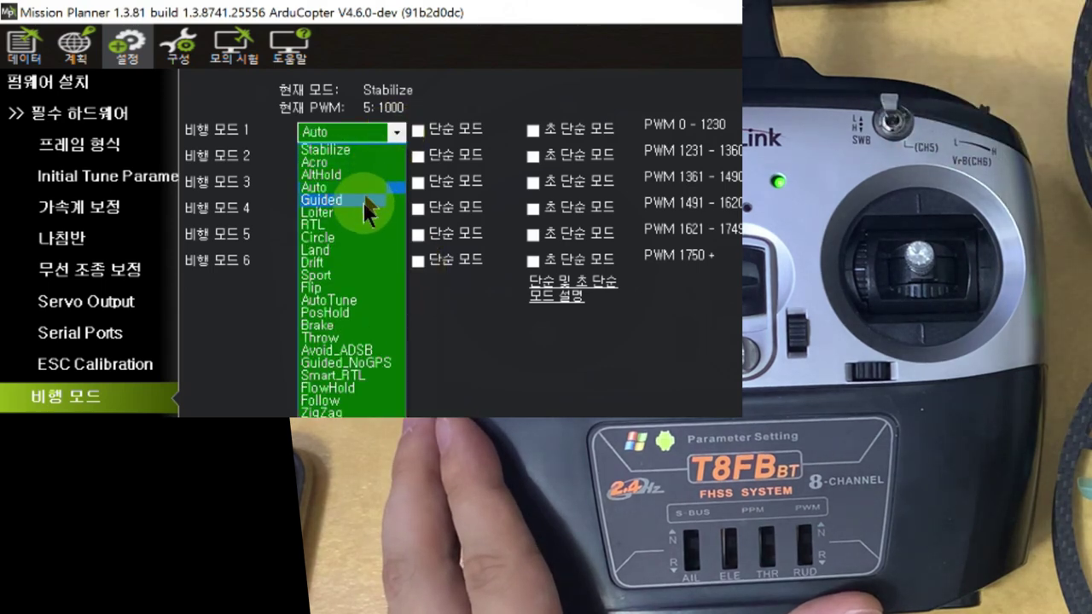
{"action": "left_click", "coordinate": [359, 209]}
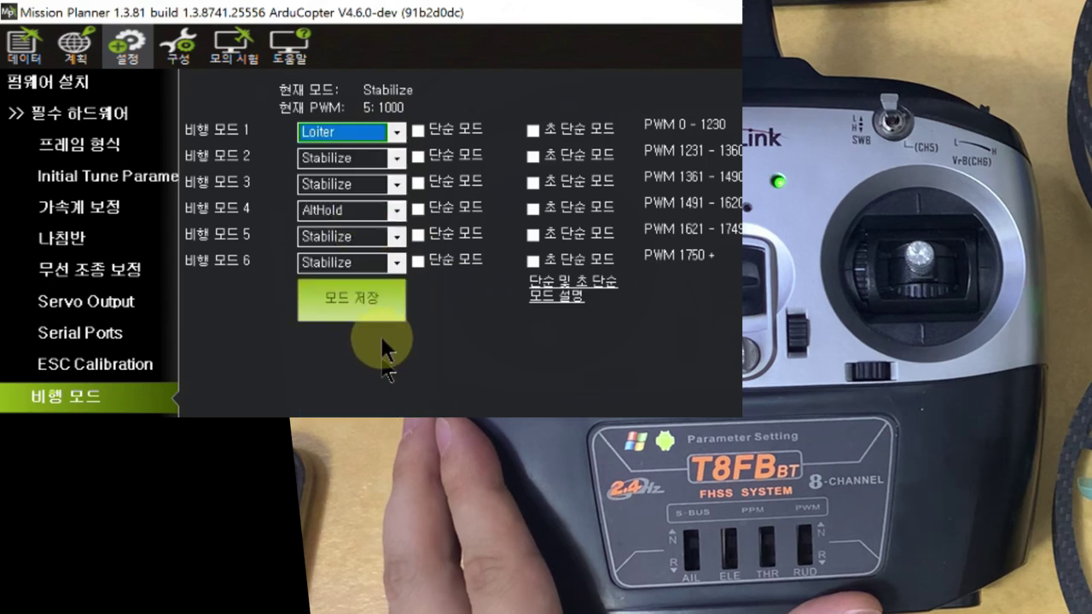
{"action": "left_click", "coordinate": [387, 308]}
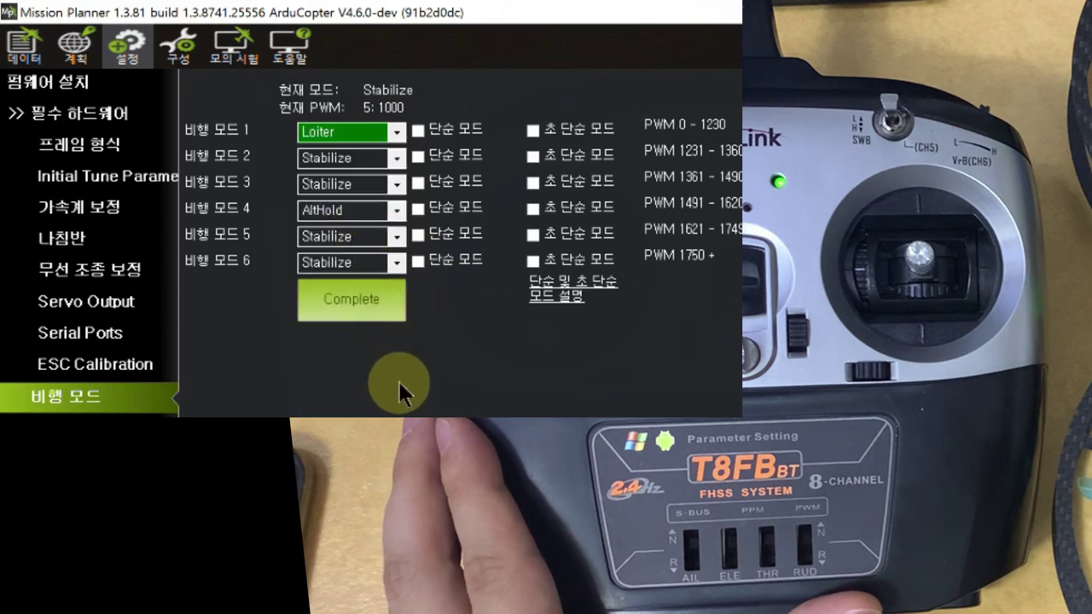
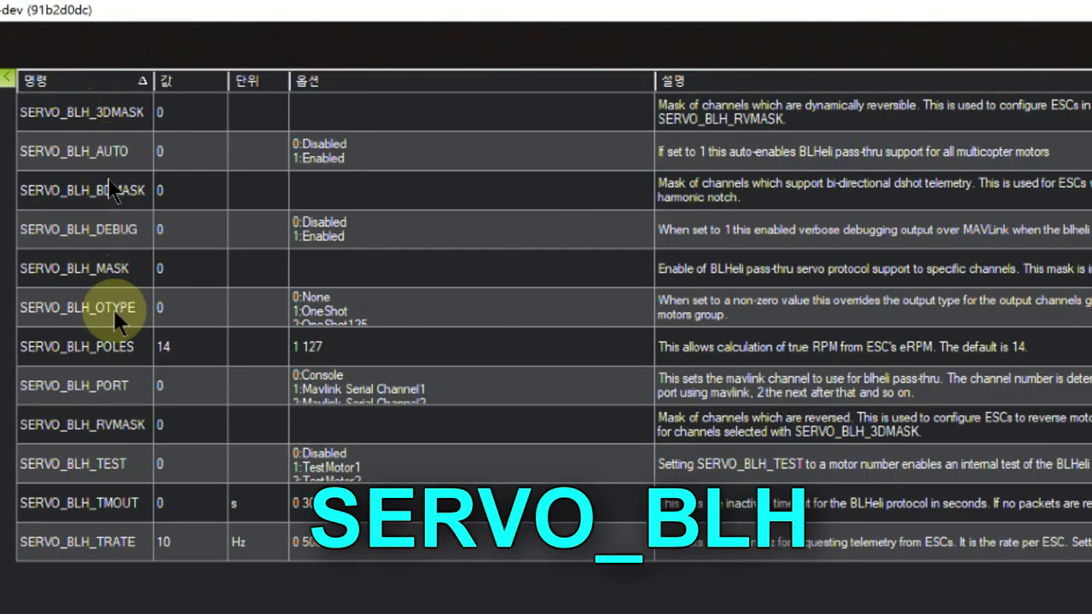
- Set the SERVO_BLH_AUTO parameter to 1
{"action": "left_click", "coordinate": [173, 151]}
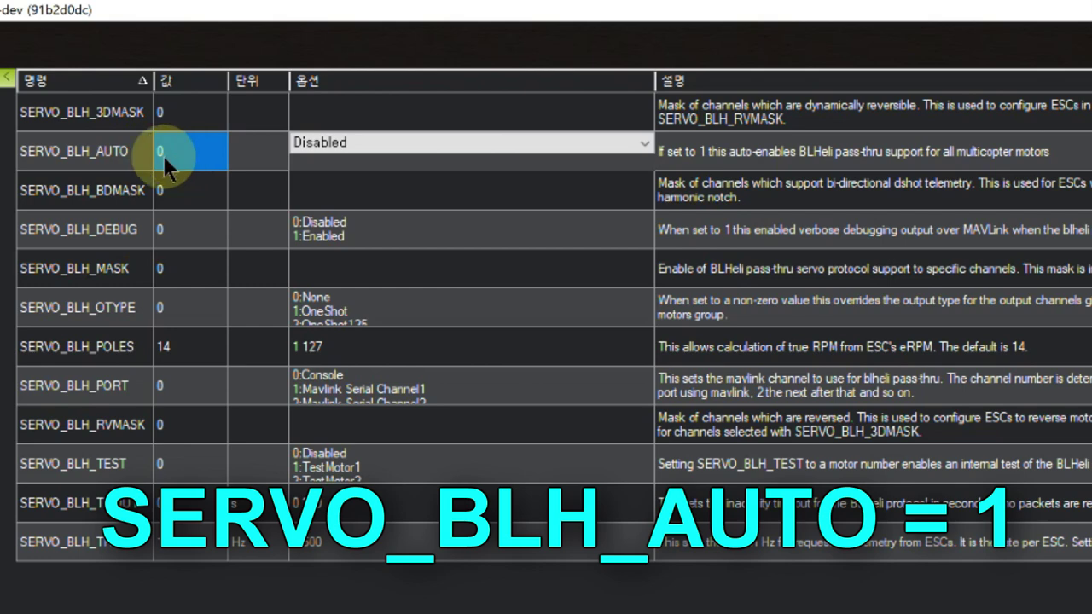
{"action": "type", "text": "1"}
{"action": "key", "text": "Return"}
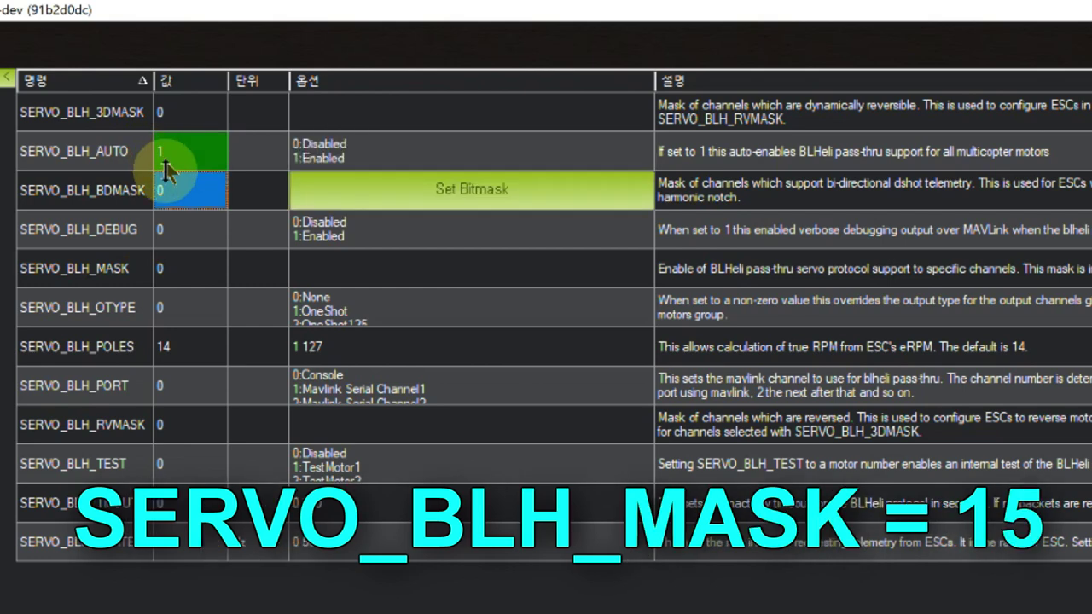
- Set the SERVO_BLH_MASK bitmask to 15 by enabling Channel1, Channel2, Channel3 and Channel4
{"action": "left_click", "coordinate": [190, 277]}
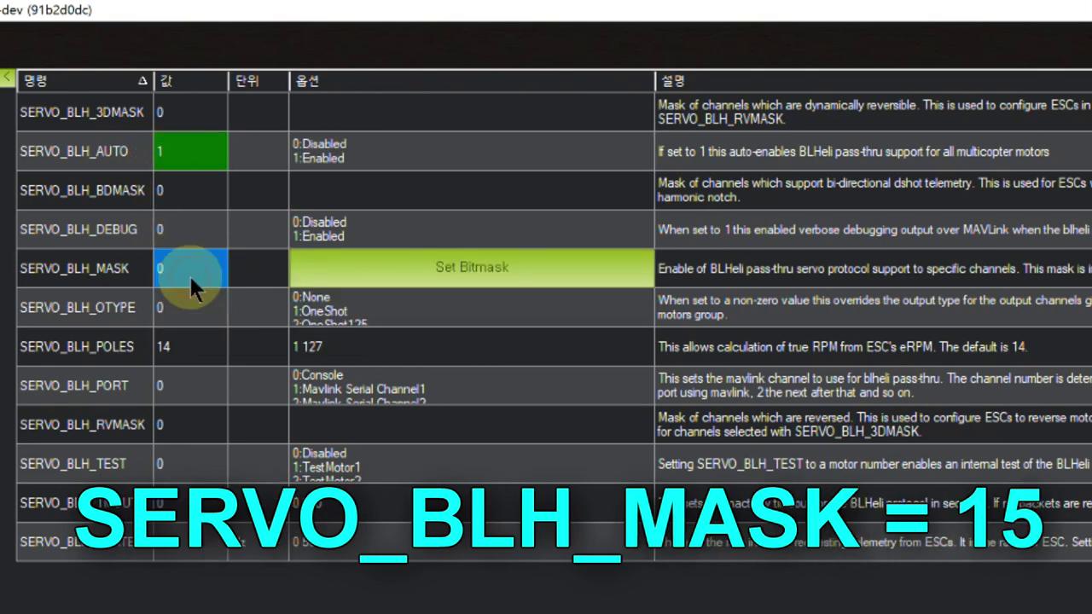
{"action": "left_click", "coordinate": [344, 274]}
{"action": "left_click_drag", "start_coordinate": [261, 108], "coordinate": [637, 333]}
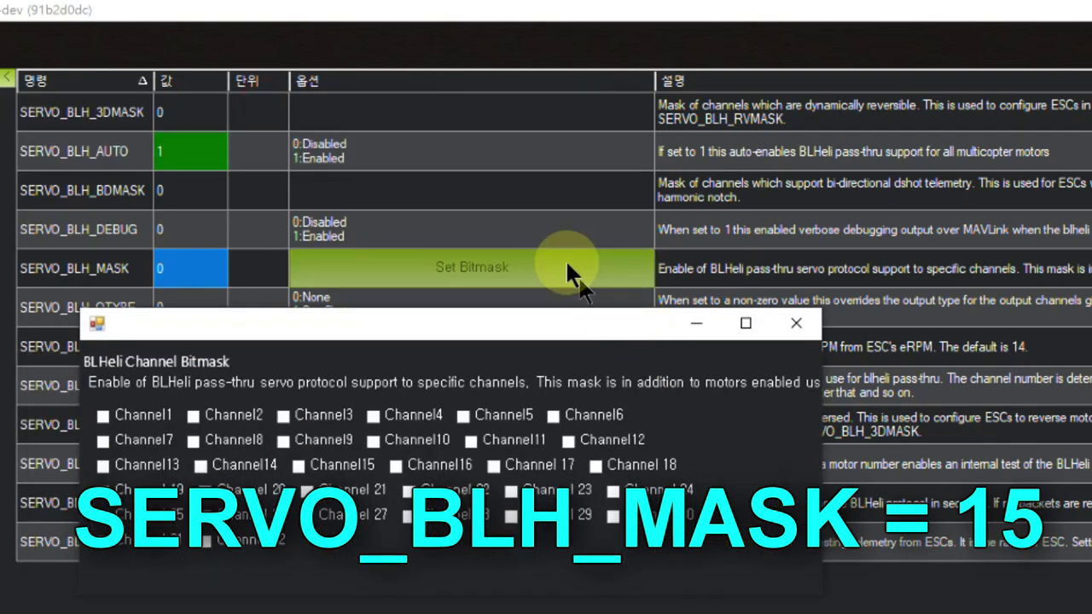
{"action": "left_click", "coordinate": [158, 418]}
{"action": "left_click", "coordinate": [231, 415]}
{"action": "left_click", "coordinate": [324, 415]}
{"action": "left_click", "coordinate": [393, 415]}
{"action": "left_click", "coordinate": [796, 322]}
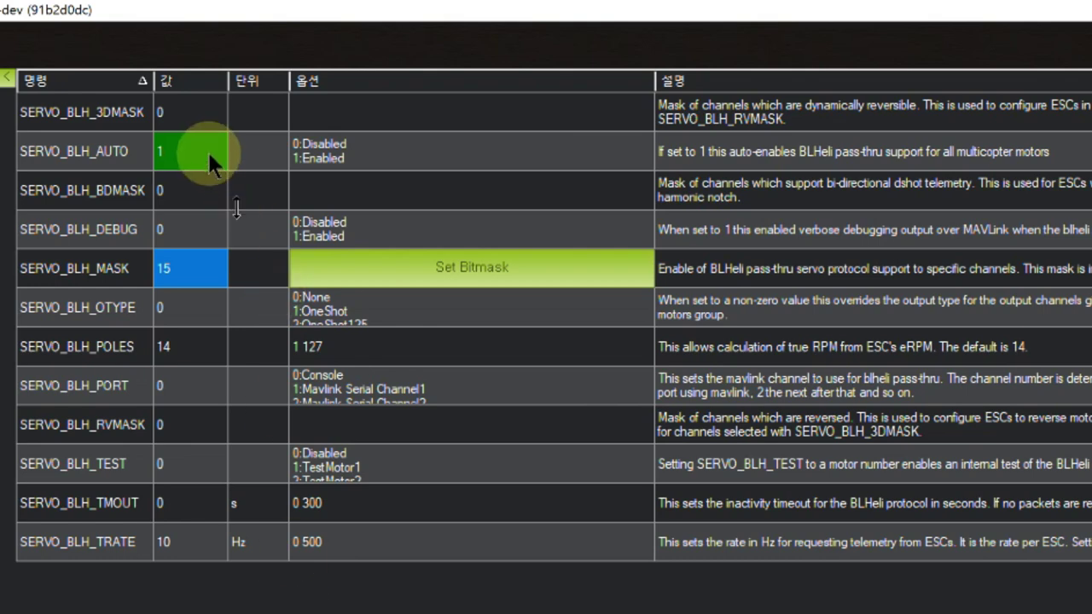
- Write the changed SERVO_BLH_AUTO and SERVO_BLH_MASK parameters to the flight controller
{"action": "left_click", "coordinate": [128, 151]}
{"action": "left_click", "coordinate": [121, 272]}
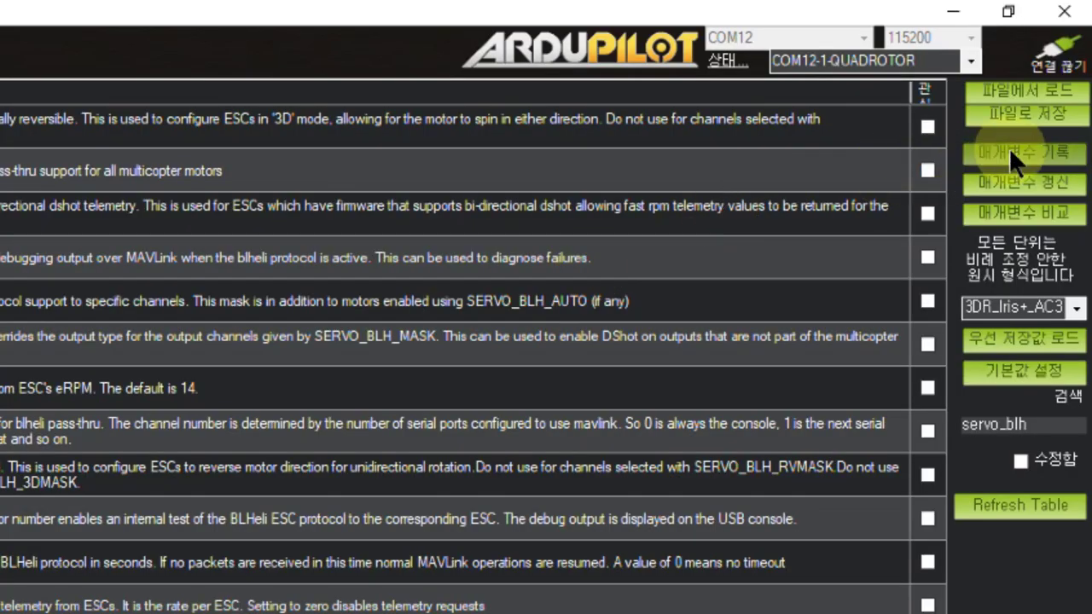
{"action": "left_click", "coordinate": [1009, 148]}
{"action": "left_click", "coordinate": [338, 478]}
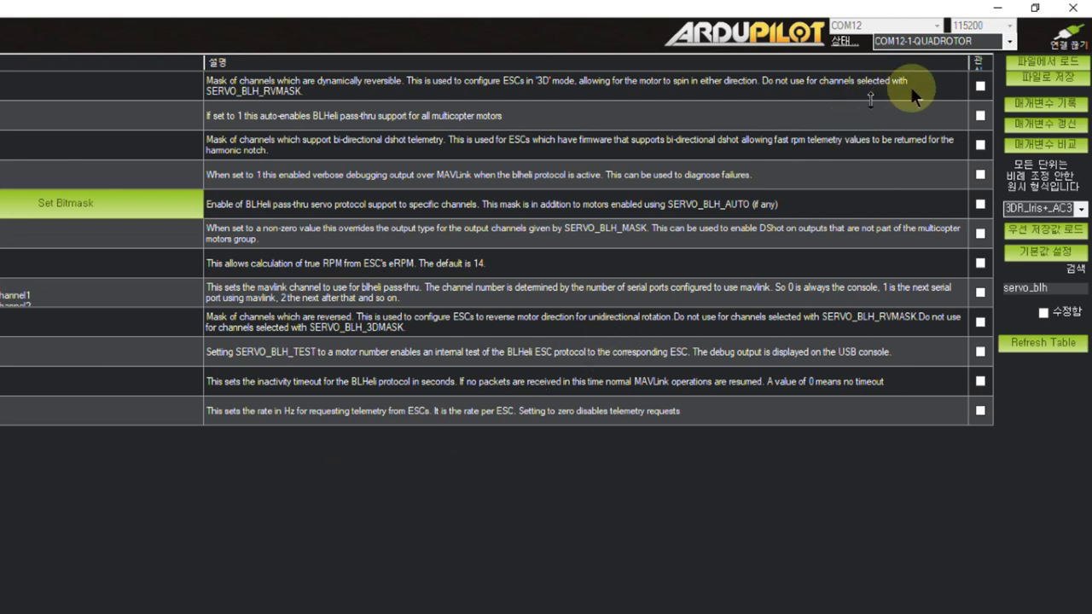
- Disconnect the flight controller and close Mission Planner
{"action": "left_click", "coordinate": [1061, 44]}
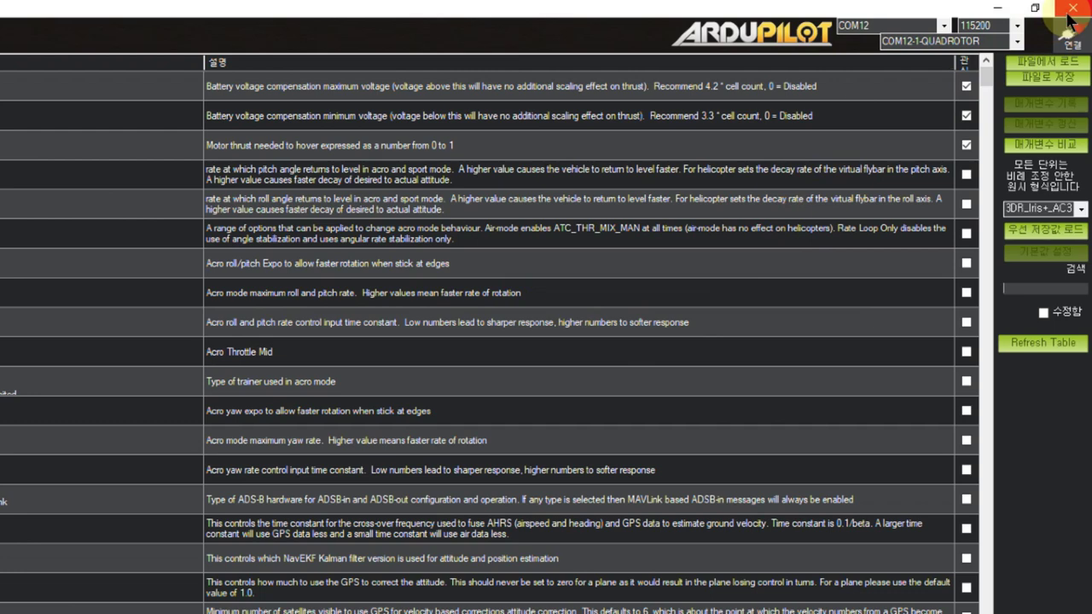
{"action": "left_click", "coordinate": [1072, 10]}
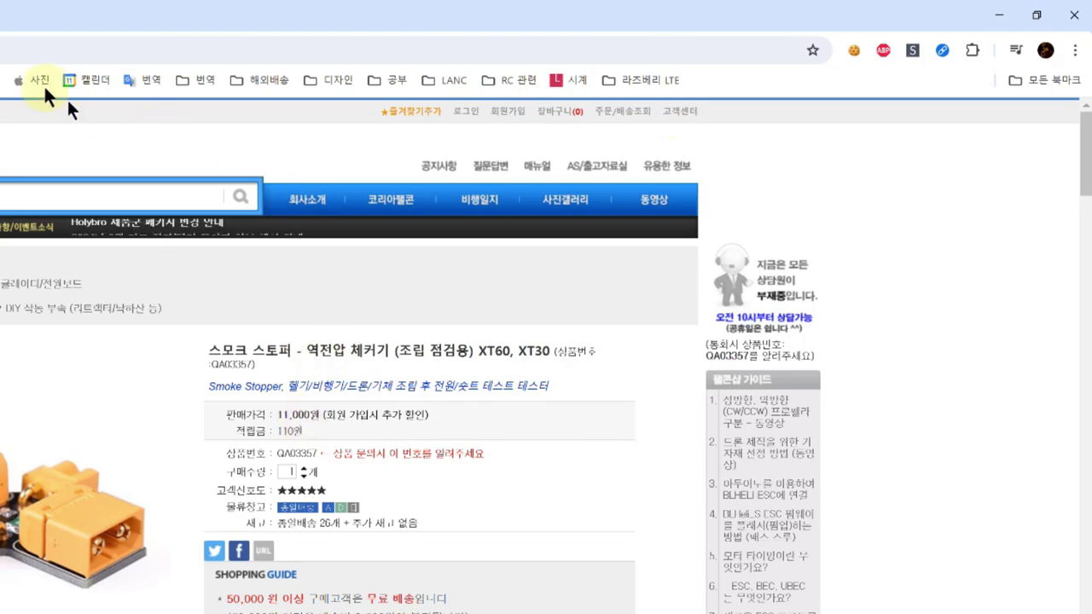
- Open esc-configurator.com in a new browser tab
{"action": "key", "text": "ctrl+t"}
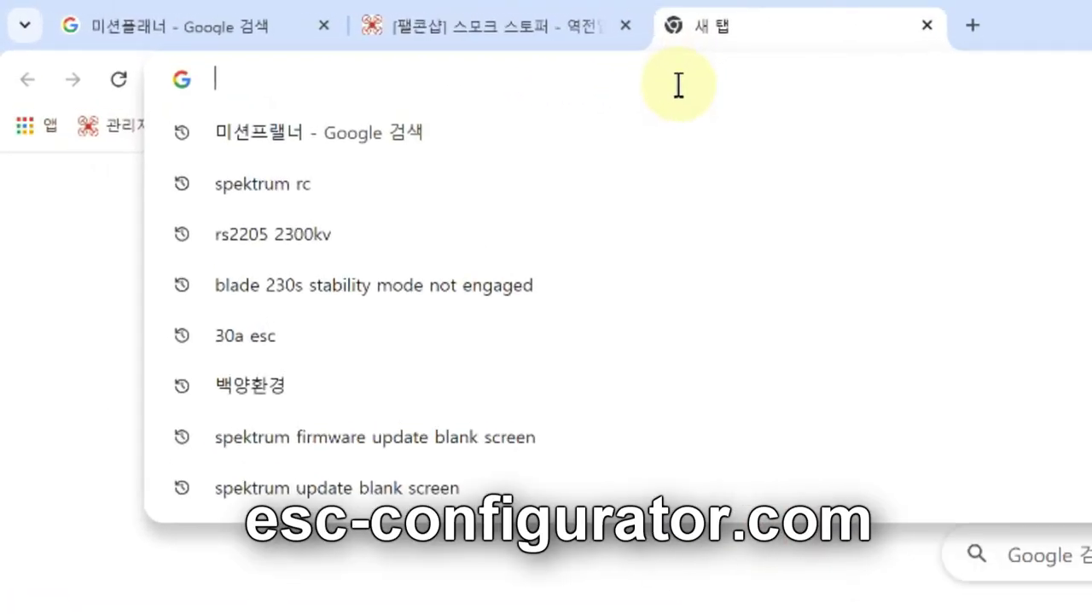
{"action": "type", "text": "ㄷㄴ"}
{"action": "key", "text": "BackSpace"}
{"action": "key", "text": "BackSpace"}
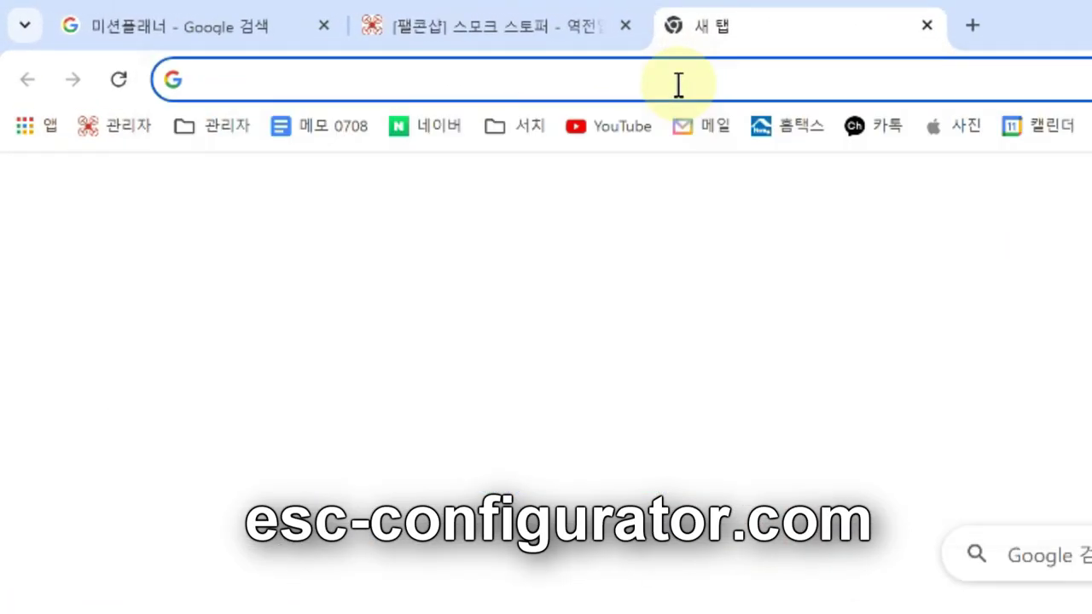
{"action": "type", "text": "esc"}
{"action": "key", "text": "Return"}
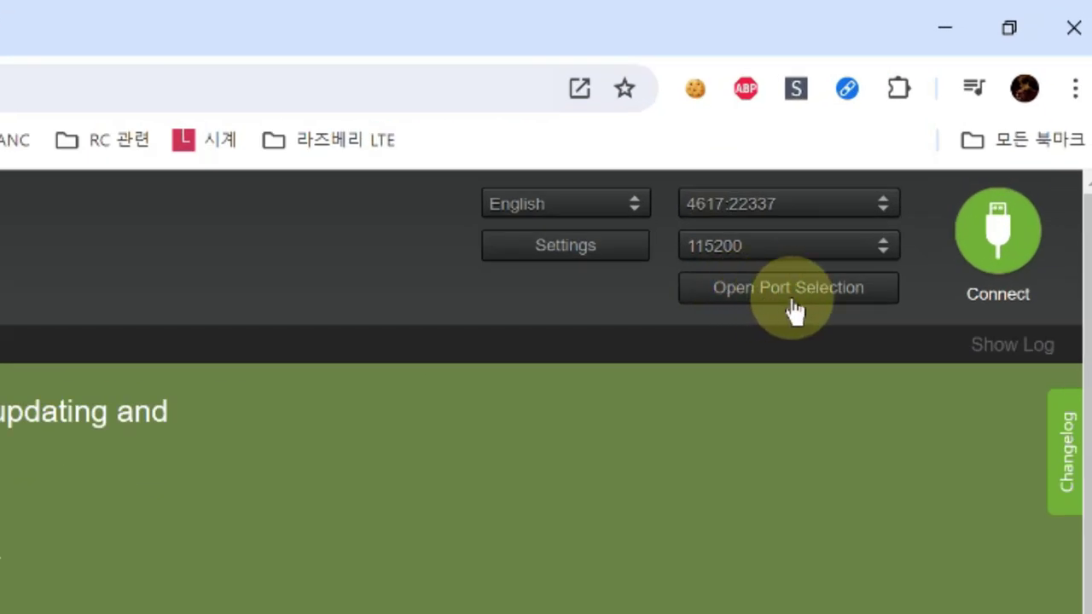
- Try to connect to the flight controller through the serial port COM12 MicoAir743
{"action": "left_click", "coordinate": [791, 299]}
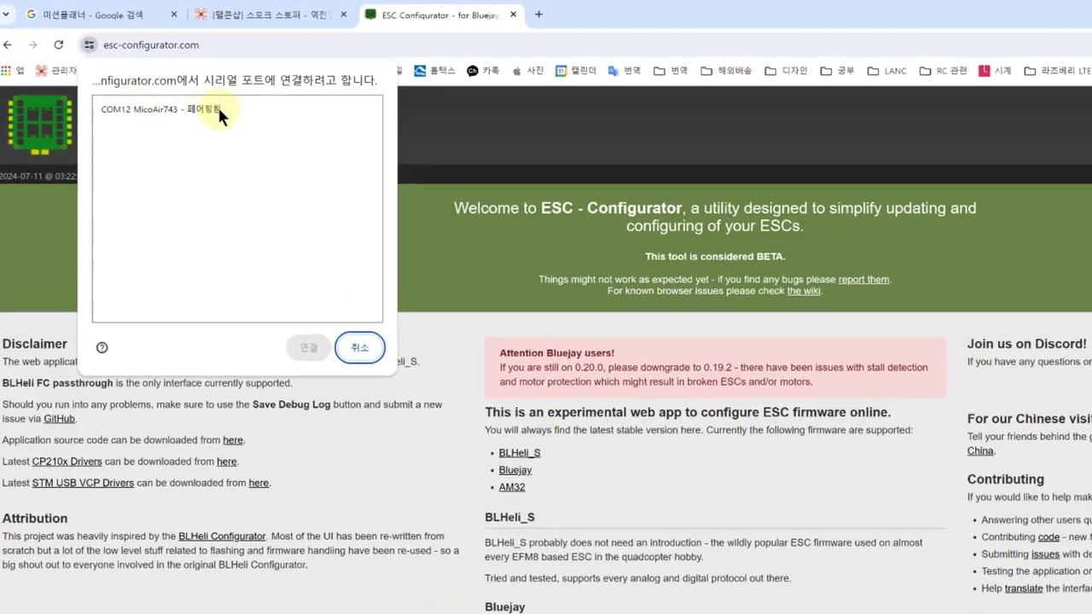
{"action": "left_click", "coordinate": [166, 85]}
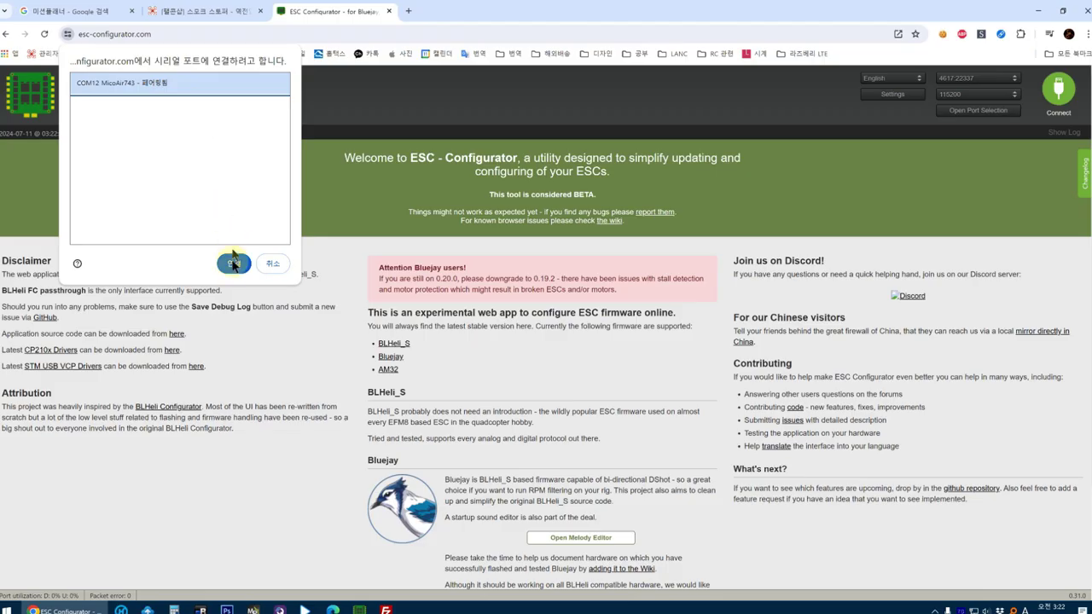
{"action": "left_click", "coordinate": [492, 554]}
{"action": "left_click", "coordinate": [1058, 90]}
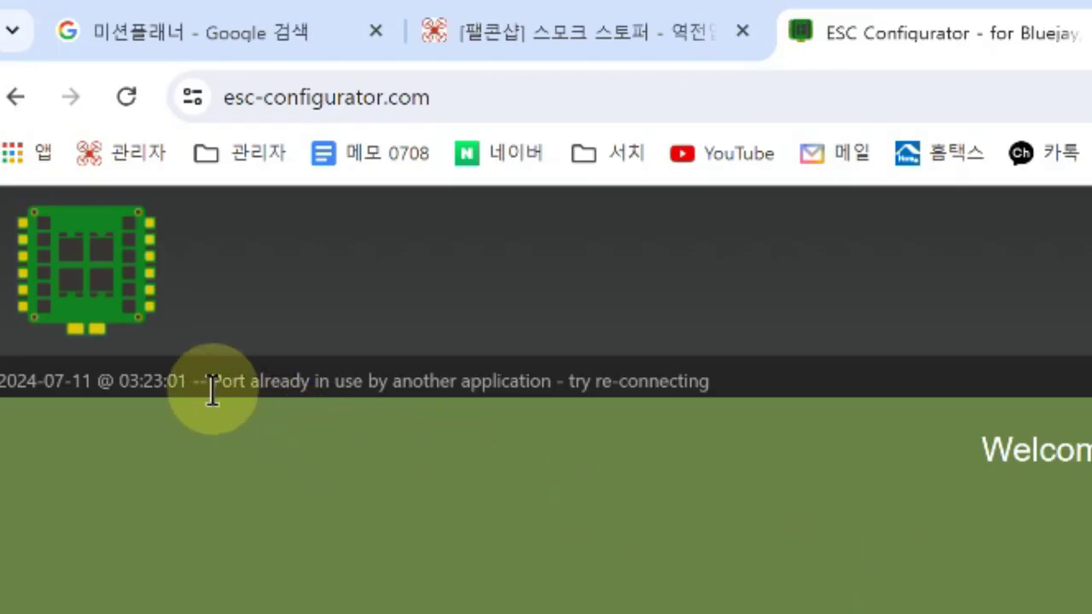
{"action": "left_click_drag", "start_coordinate": [214, 382], "coordinate": [744, 441]}
{"action": "left_click", "coordinate": [787, 397]}
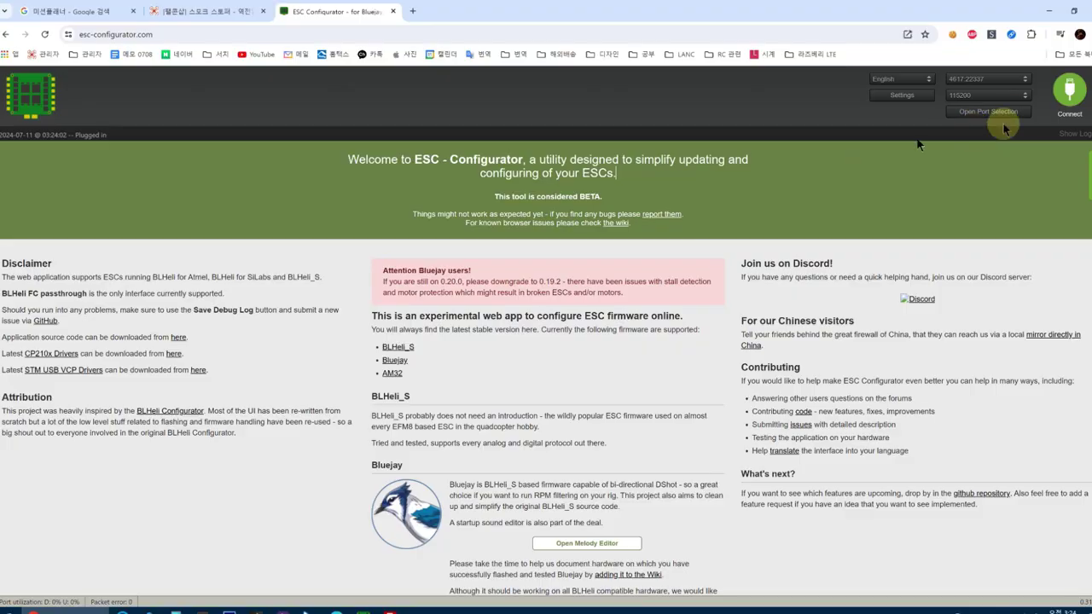
- Connect to the flight controller through the serial port COM12 MicoAir743 and read the settings of the ESCs
{"action": "left_click", "coordinate": [989, 112]}
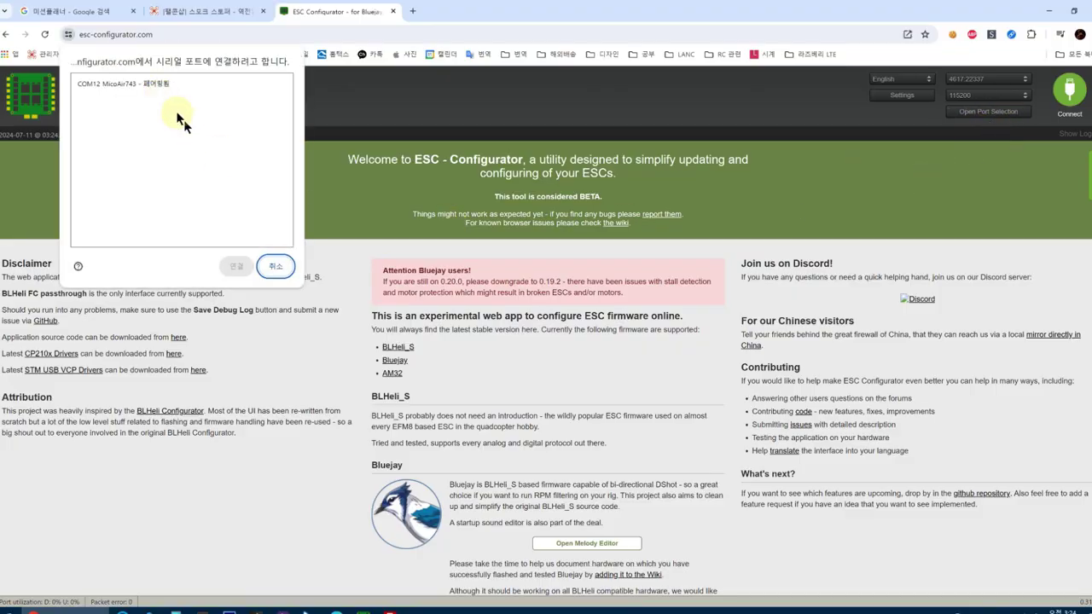
{"action": "left_click", "coordinate": [167, 92]}
{"action": "left_click", "coordinate": [236, 266]}
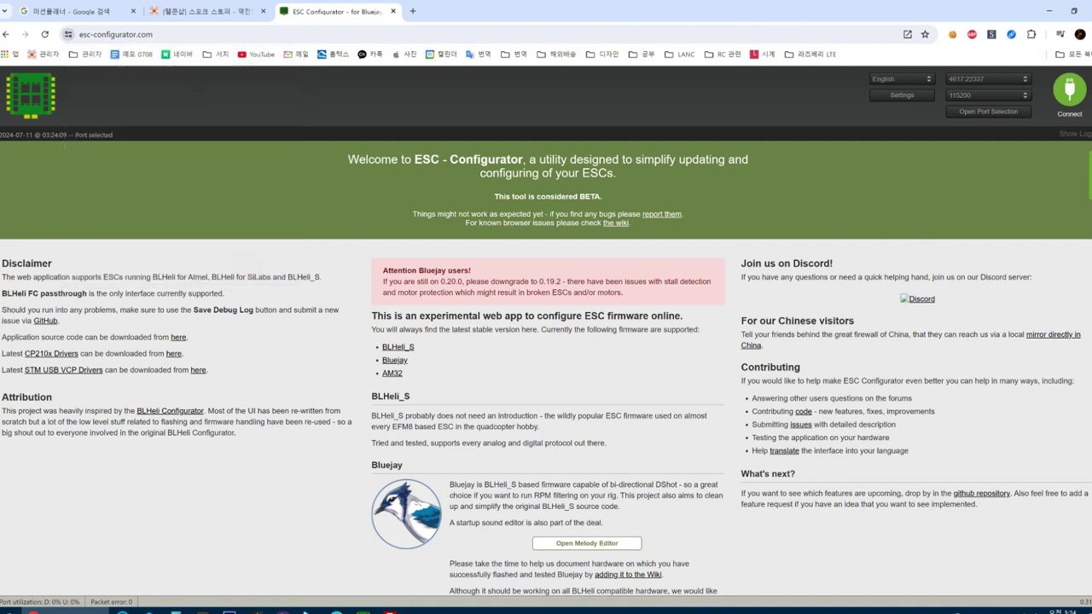
{"action": "left_click", "coordinate": [1079, 100]}
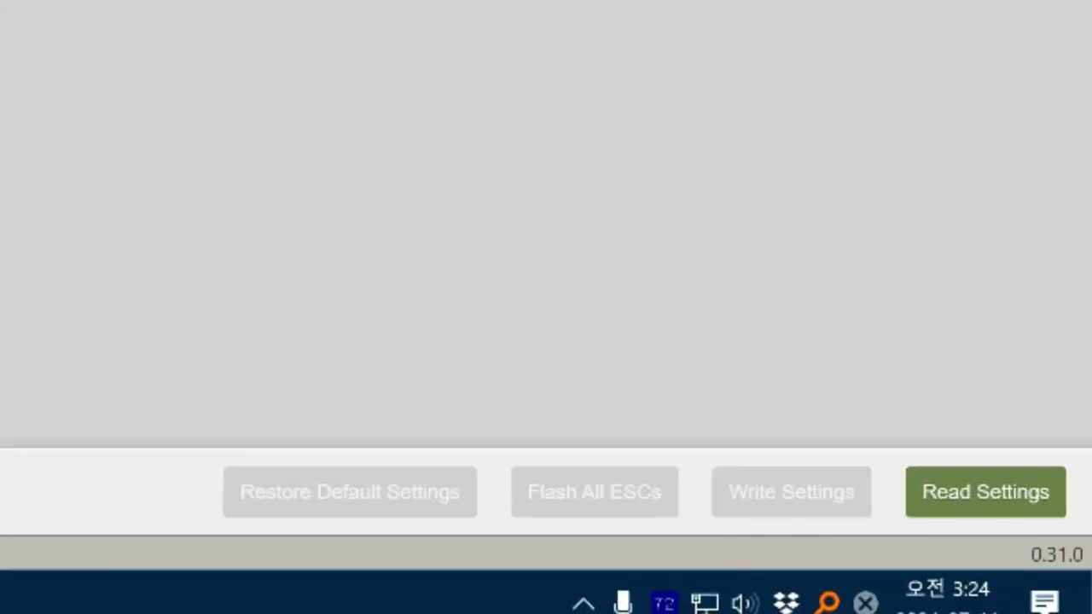
{"action": "left_click", "coordinate": [1019, 513]}
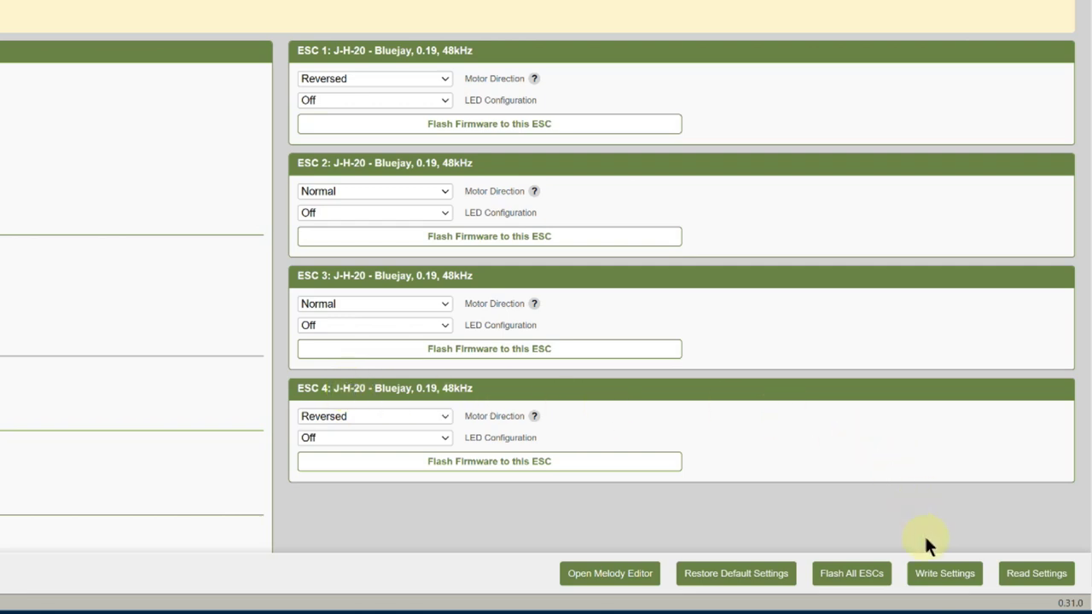
{"action": "left_click", "coordinate": [1035, 585]}
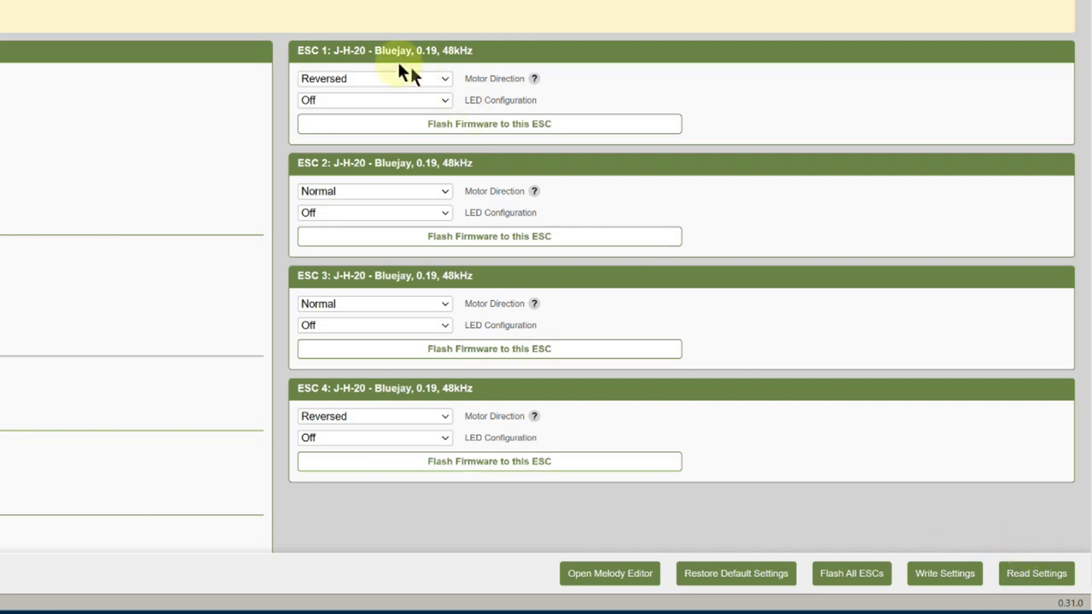
- Check the firmware name, version and PWM frequency shown for ESC 1
{"action": "left_click_drag", "start_coordinate": [378, 50], "coordinate": [498, 50]}
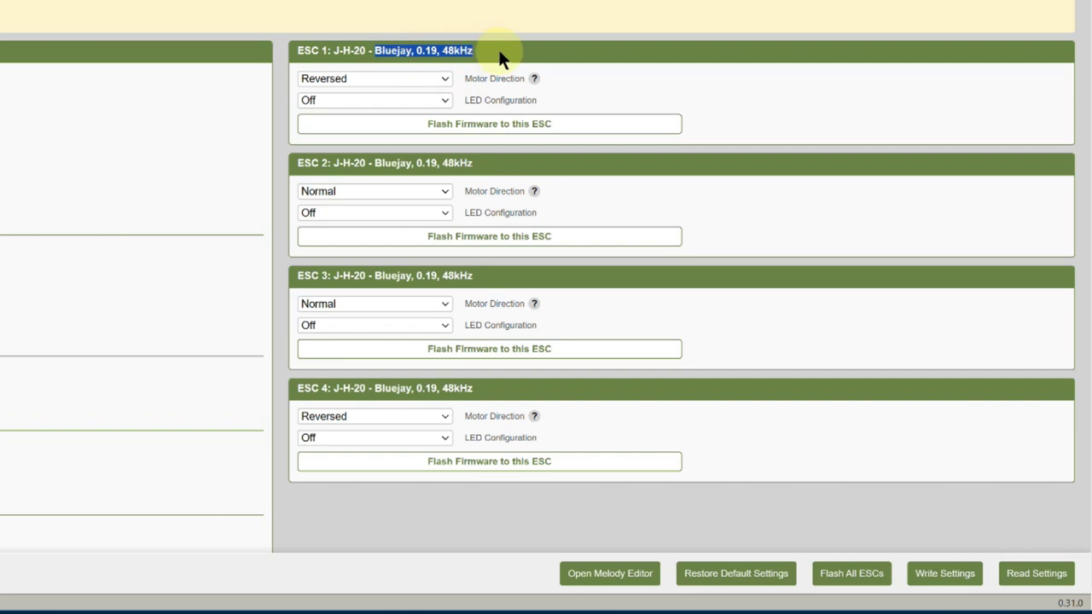
{"action": "left_click", "coordinate": [406, 54]}
{"action": "left_click_drag", "start_coordinate": [377, 50], "coordinate": [498, 49]}
{"action": "left_click", "coordinate": [500, 51]}
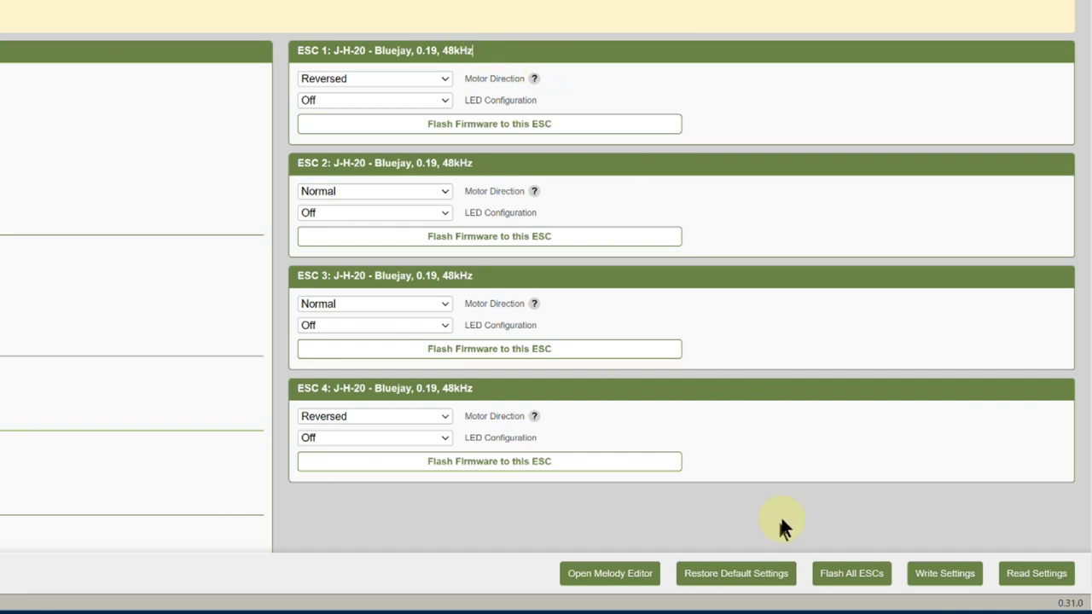
- Flash all ESCs with Bluejay firmware v0.19.2 for the J-H-20 target at PWM frequency 48
{"action": "left_click", "coordinate": [864, 586]}
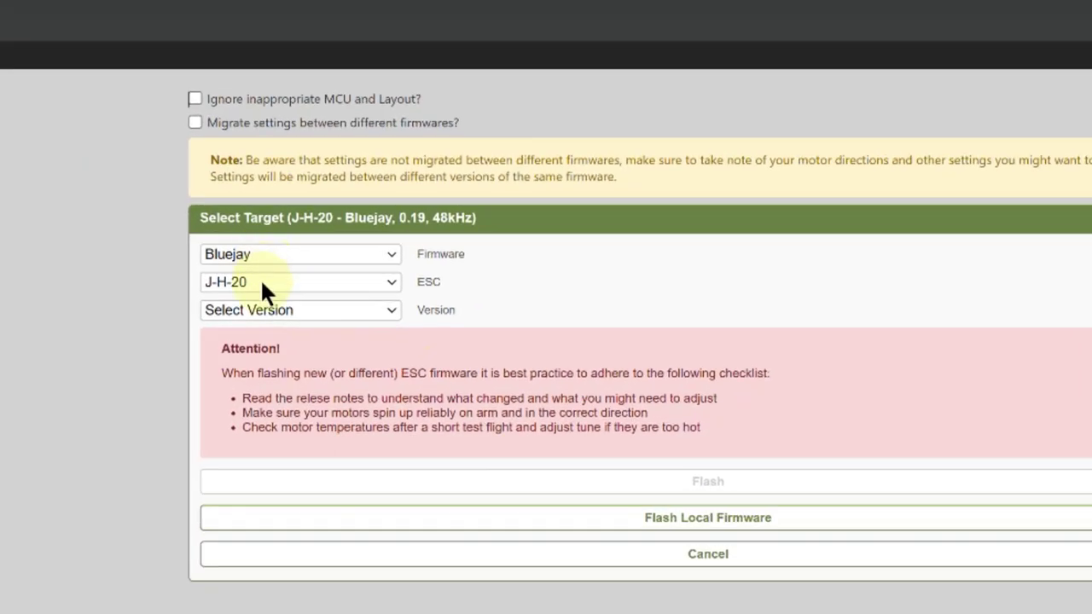
{"action": "left_click", "coordinate": [290, 308]}
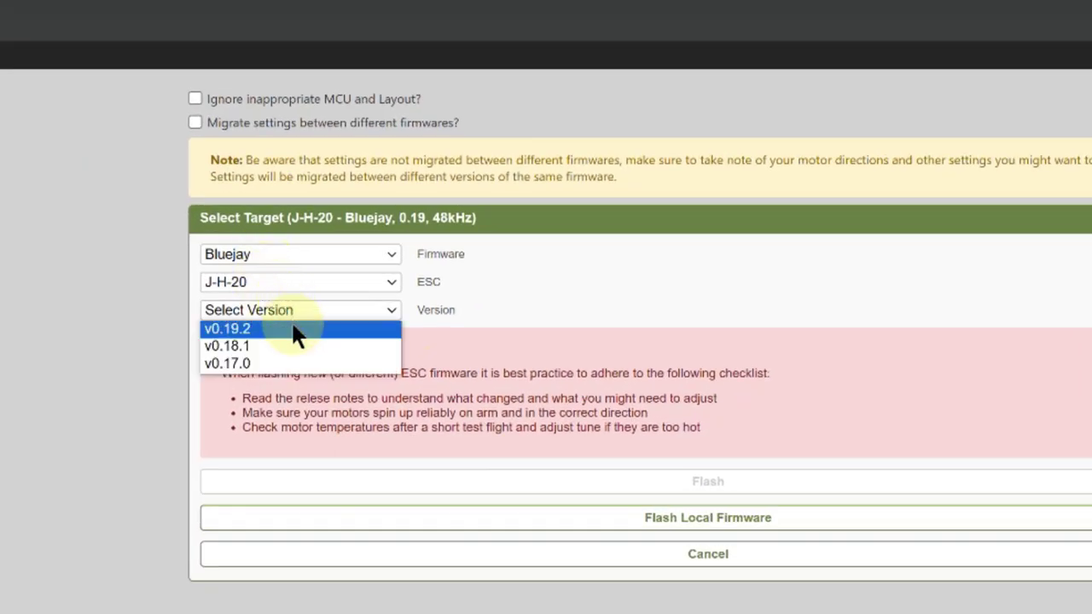
{"action": "left_click", "coordinate": [293, 329]}
{"action": "left_click", "coordinate": [371, 347]}
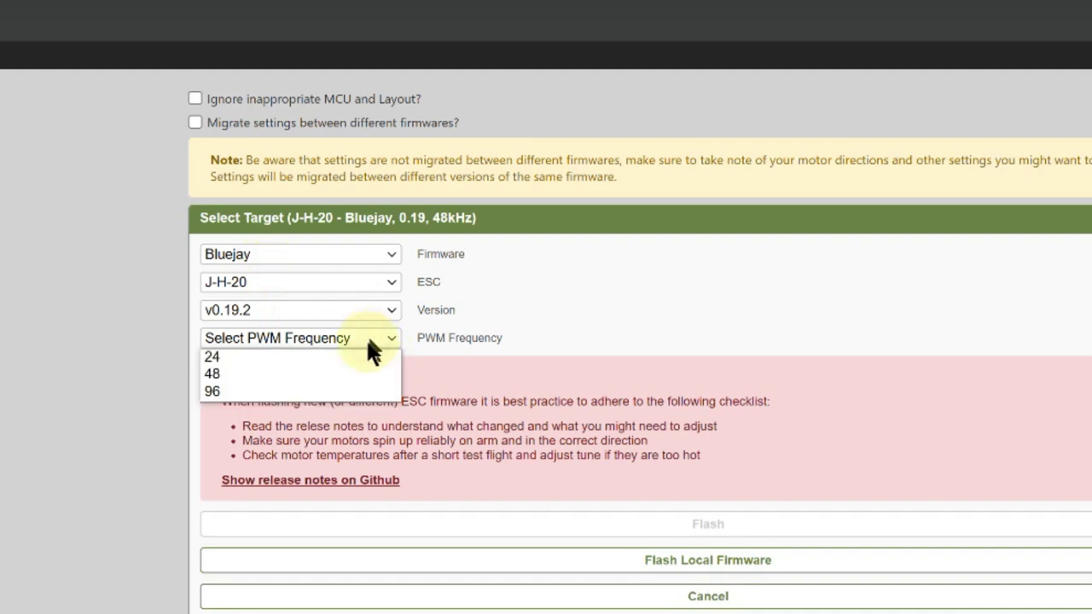
{"action": "left_click", "coordinate": [354, 367]}
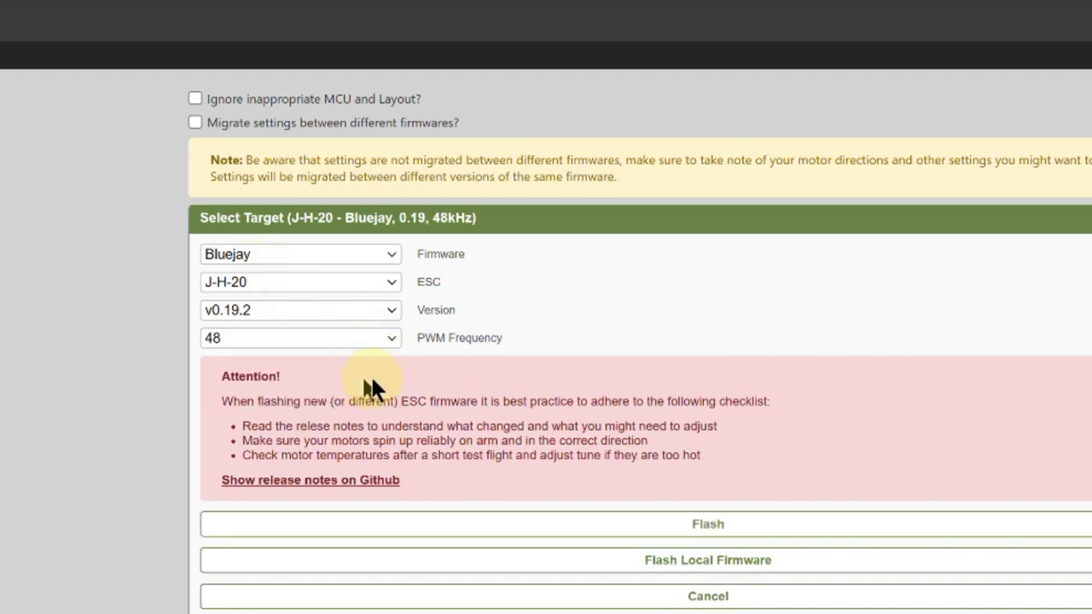
{"action": "left_click", "coordinate": [767, 527]}
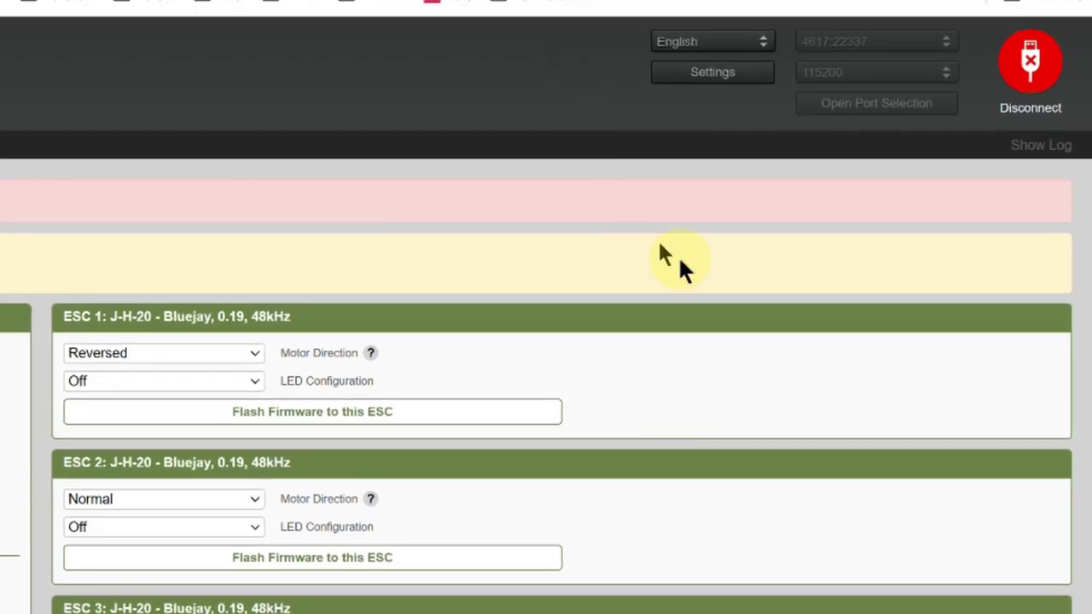
- Disconnect the flight controller from ESC Configurator and close its browser tab
{"action": "left_click", "coordinate": [1030, 60]}
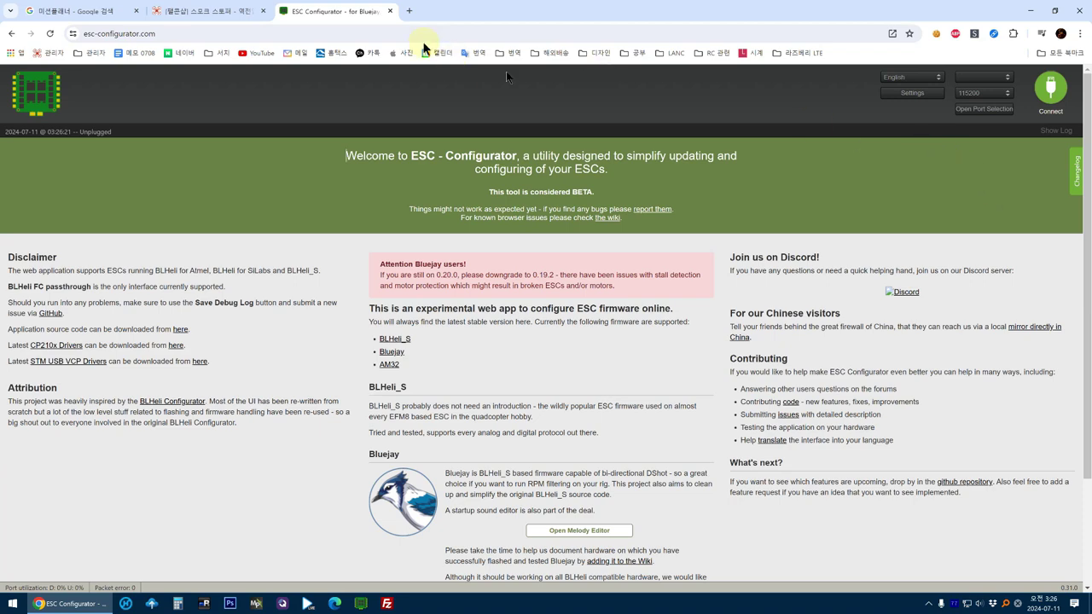
{"action": "left_click", "coordinate": [389, 11]}
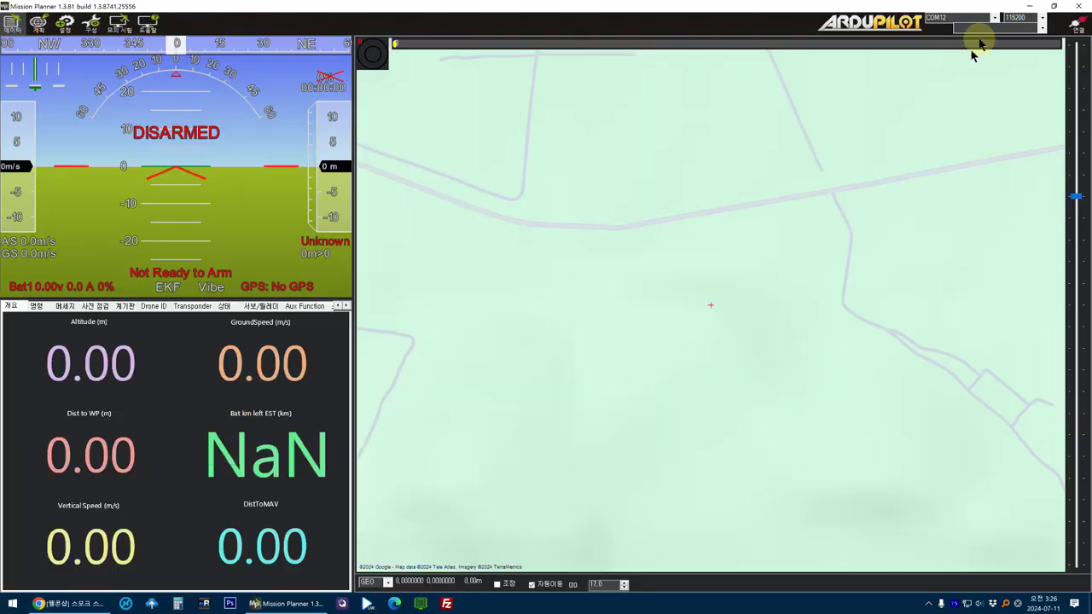
- Connect to the flight controller in Mission Planner through COM12 at 115200 baud
{"action": "left_click", "coordinate": [994, 17]}
{"action": "left_click", "coordinate": [989, 36]}
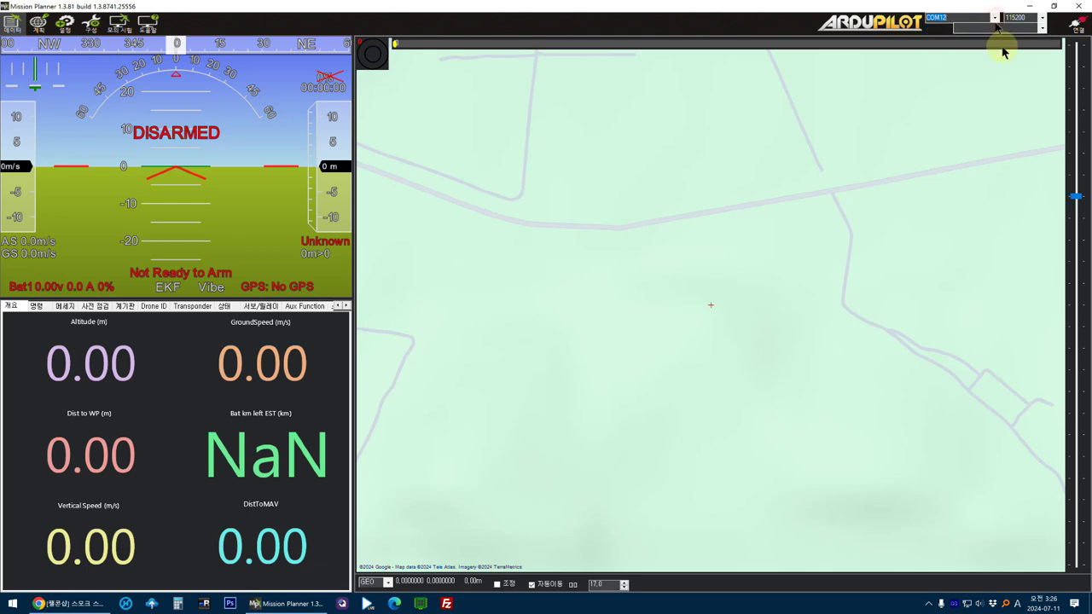
{"action": "left_click", "coordinate": [1079, 23]}
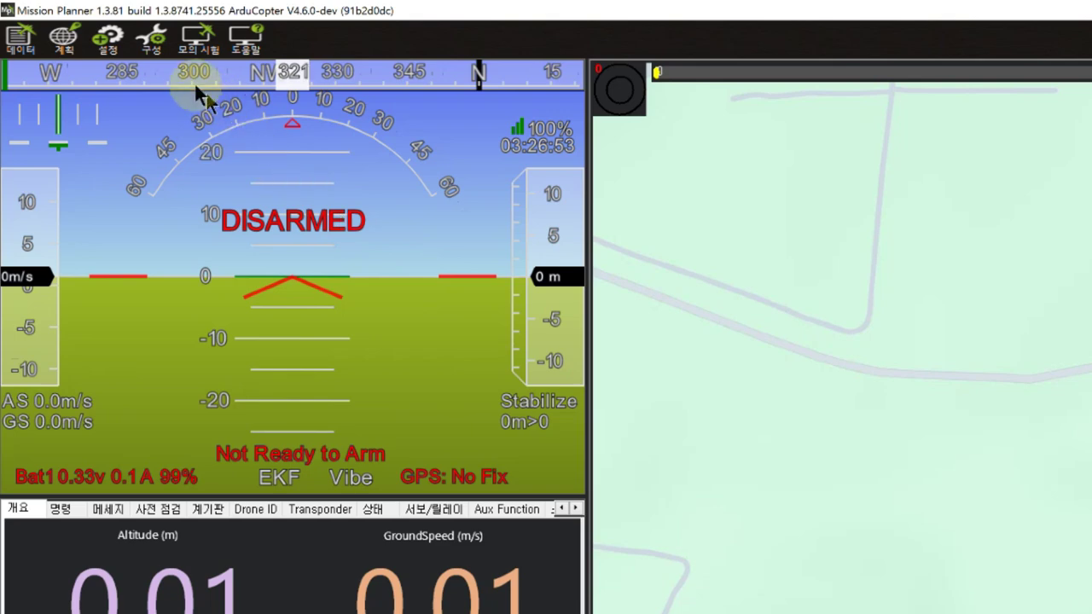
- Open the full parameter list in the configuration section and filter it for mot_pwm_type
{"action": "left_click", "coordinate": [86, 25]}
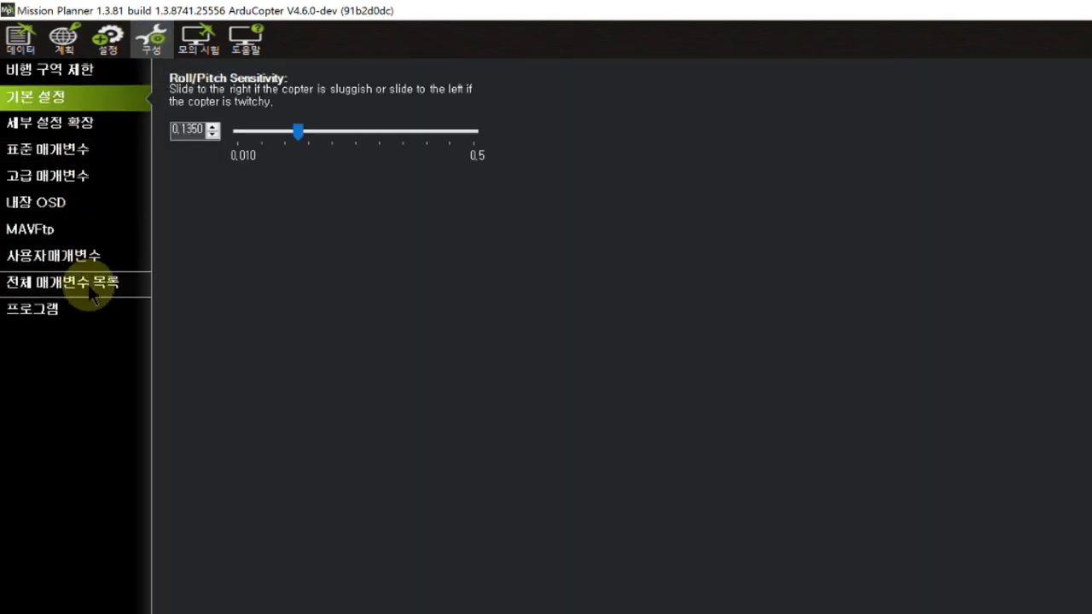
{"action": "left_click", "coordinate": [107, 281]}
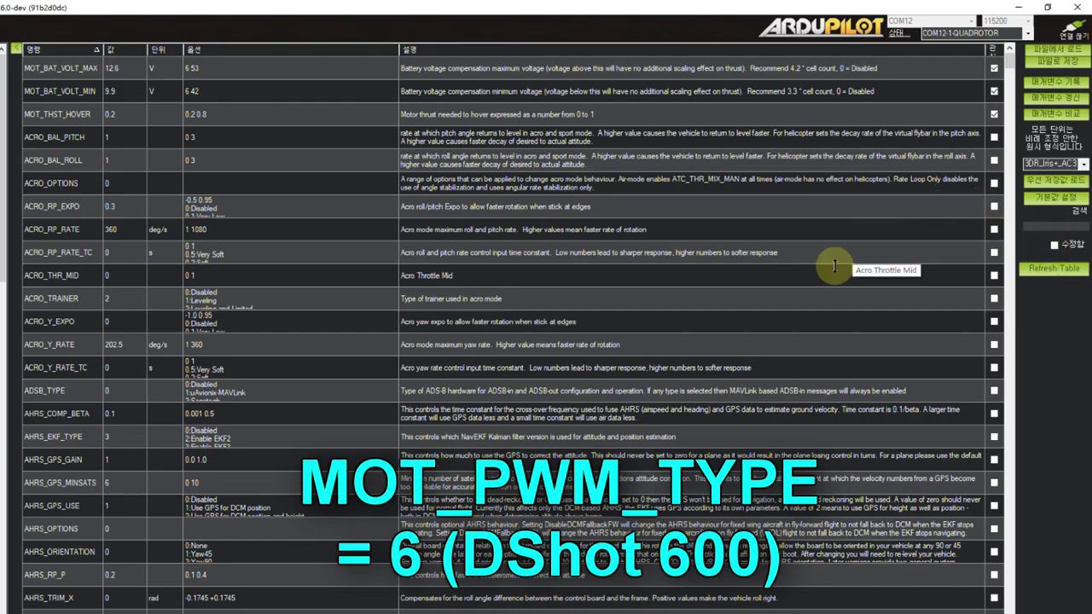
{"action": "type", "text": "mot_pwm_"}
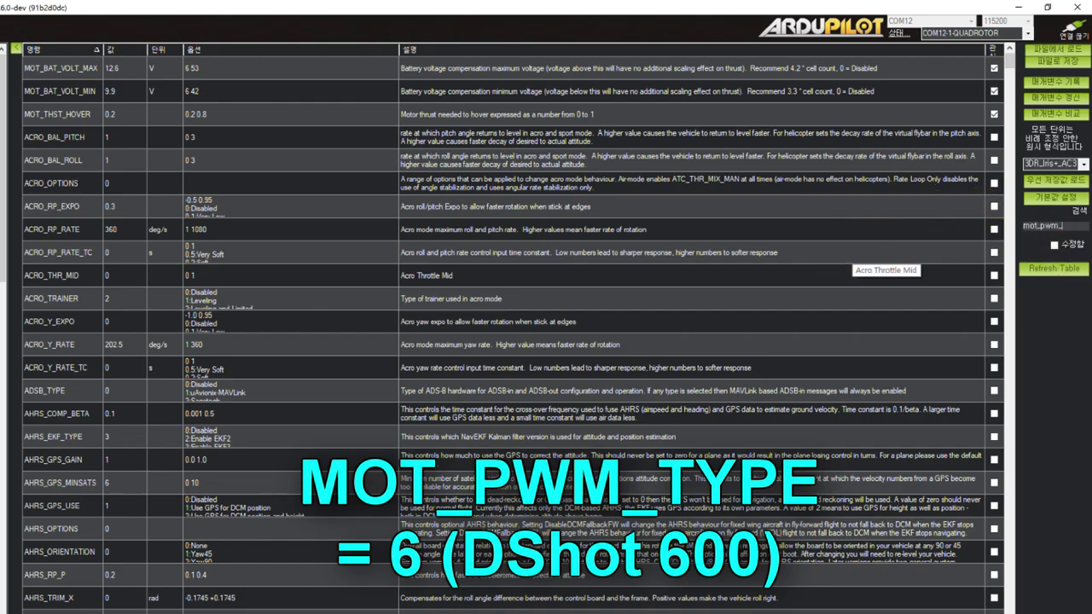
{"action": "type", "text": "type"}
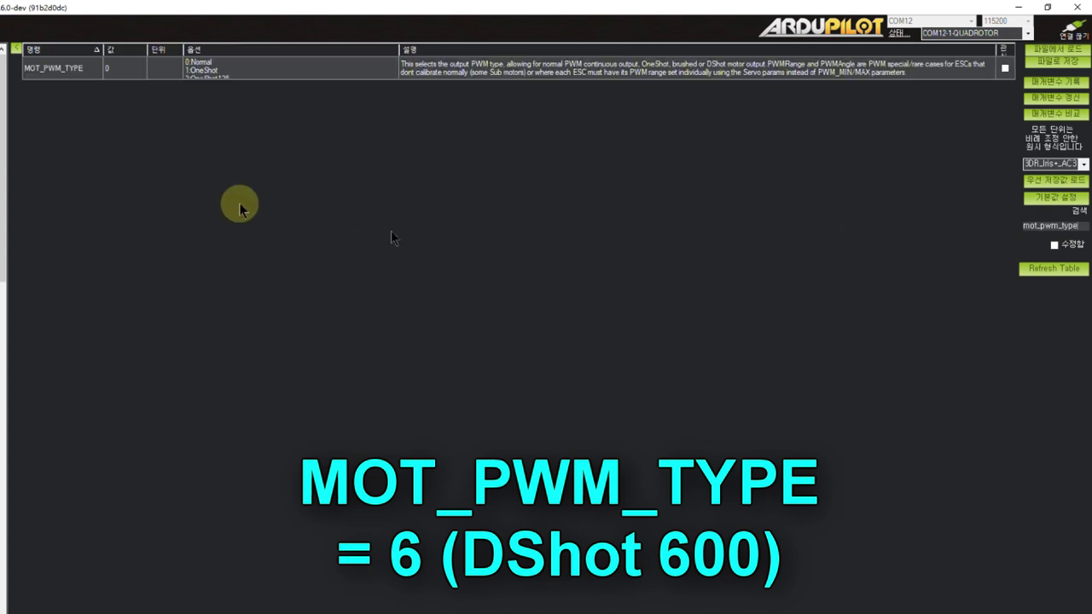
- Set MOT_PWM_TYPE to DShot600 and write the parameters to the flight controller
{"action": "left_click", "coordinate": [124, 76]}
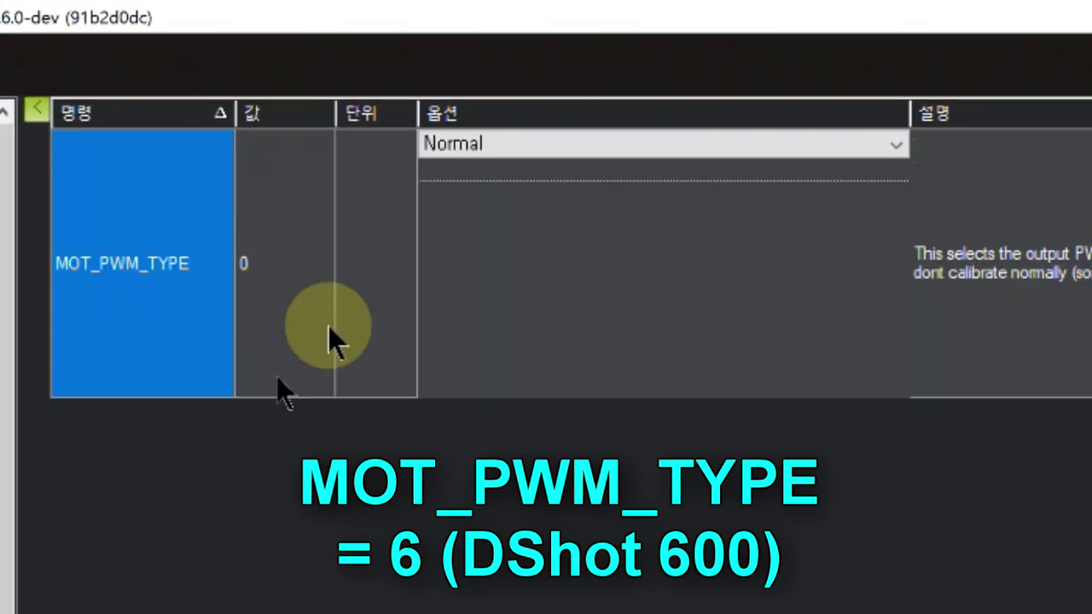
{"action": "left_click", "coordinate": [265, 230]}
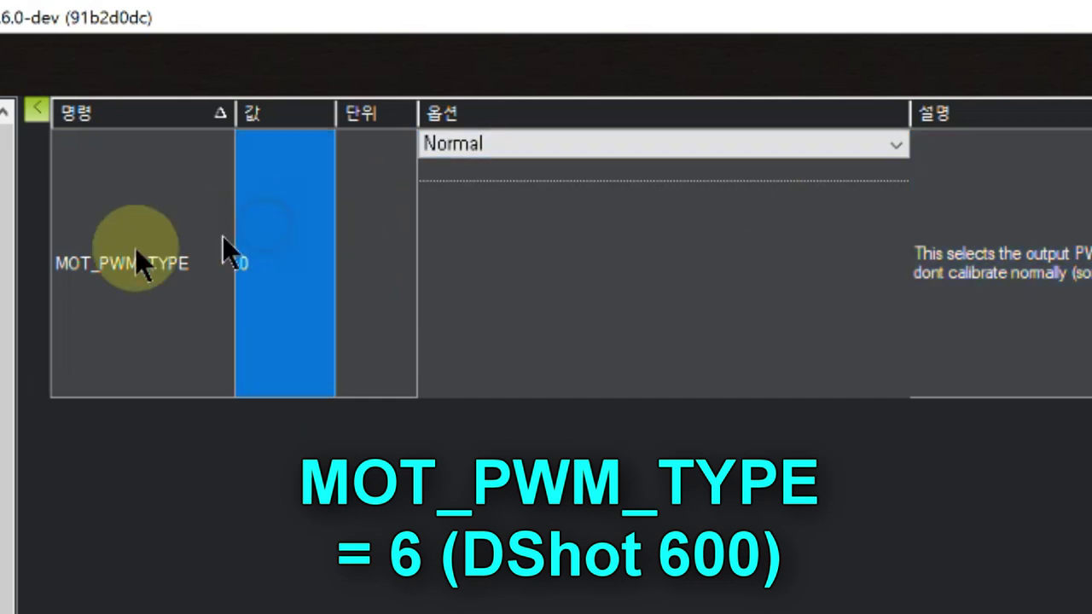
{"action": "left_click", "coordinate": [217, 245]}
{"action": "left_click", "coordinate": [254, 270]}
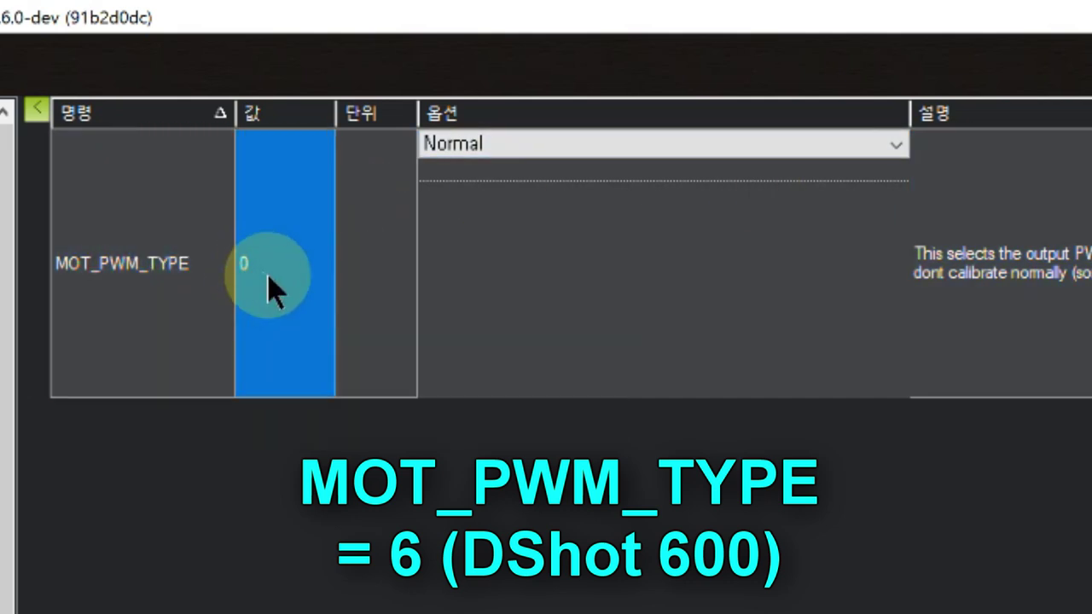
{"action": "left_click", "coordinate": [604, 145]}
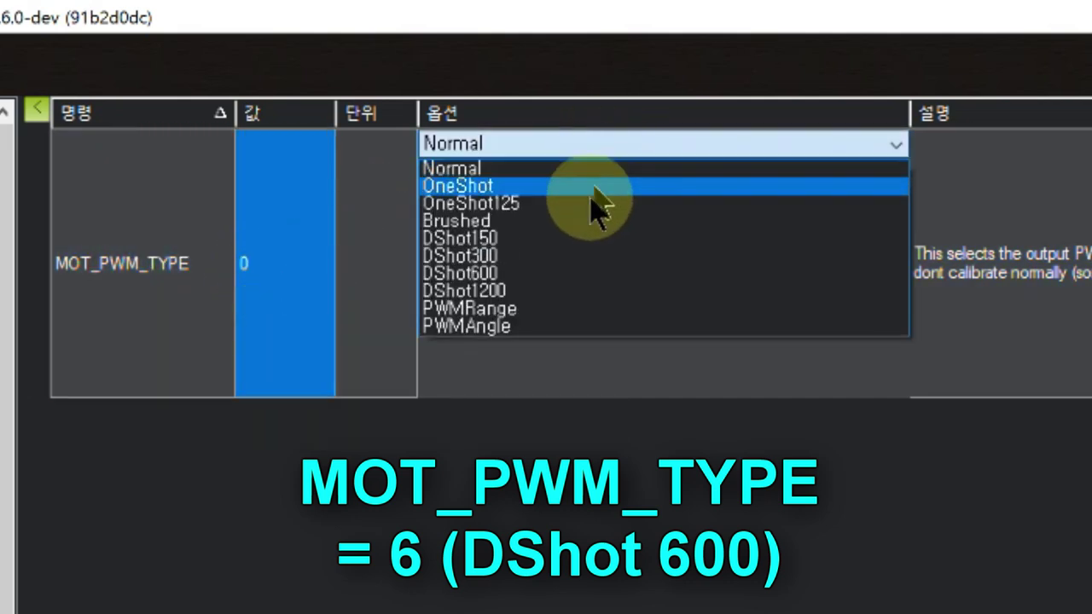
{"action": "left_click", "coordinate": [570, 275]}
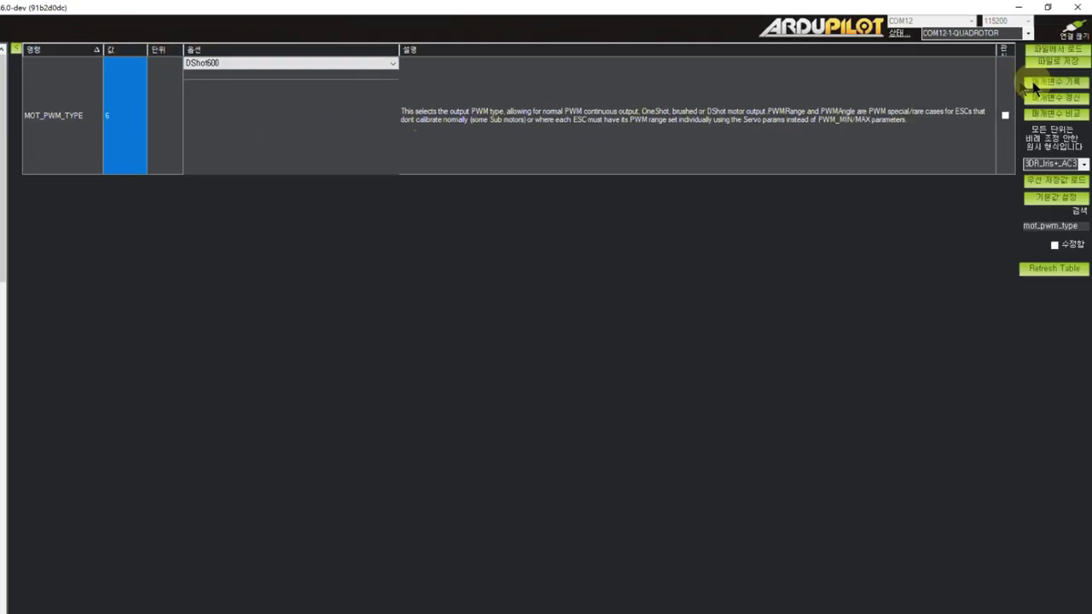
{"action": "left_click", "coordinate": [1039, 88]}
{"action": "left_click", "coordinate": [487, 371]}
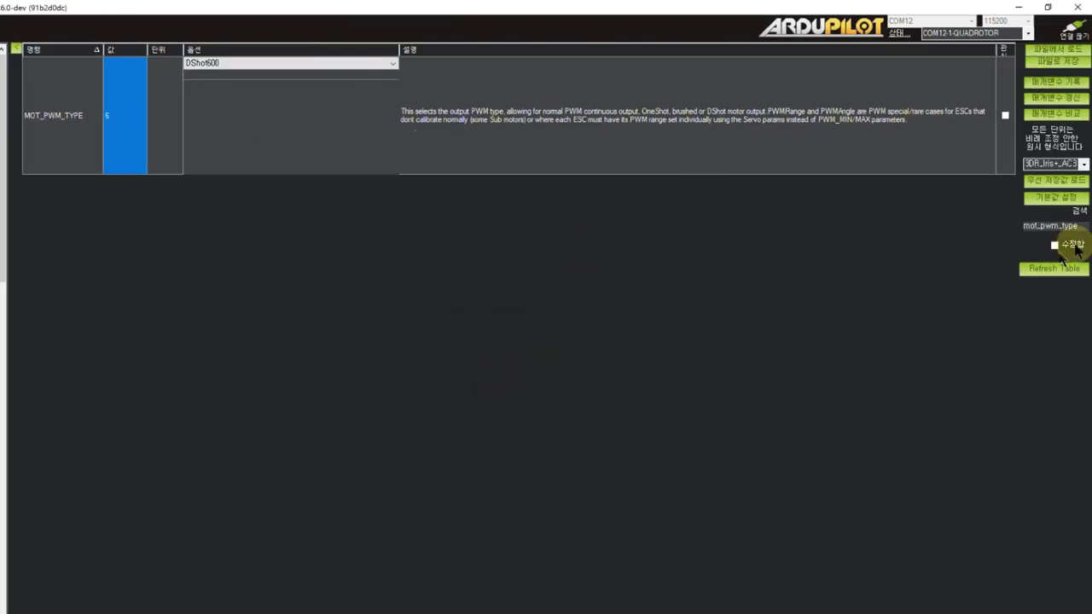
- Filter the parameters for servo_blh_ and set SERVO_BLH_BDMASK to 15 by enabling Channel1 to Channel4 in its bitmask
{"action": "left_click_drag", "start_coordinate": [1080, 228], "coordinate": [883, 231]}
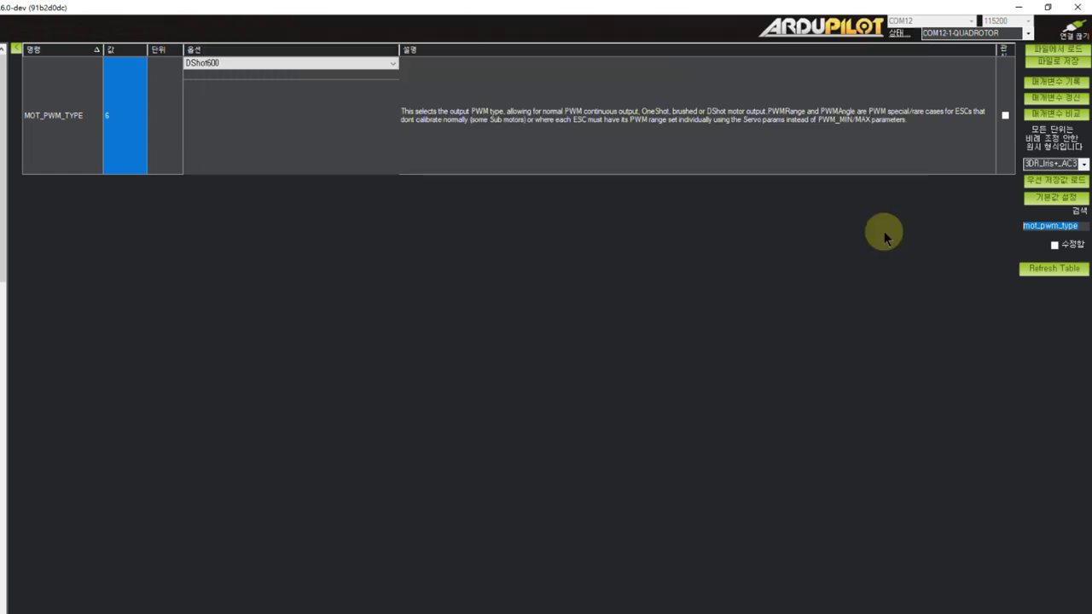
{"action": "type", "text": "servo_blh"}
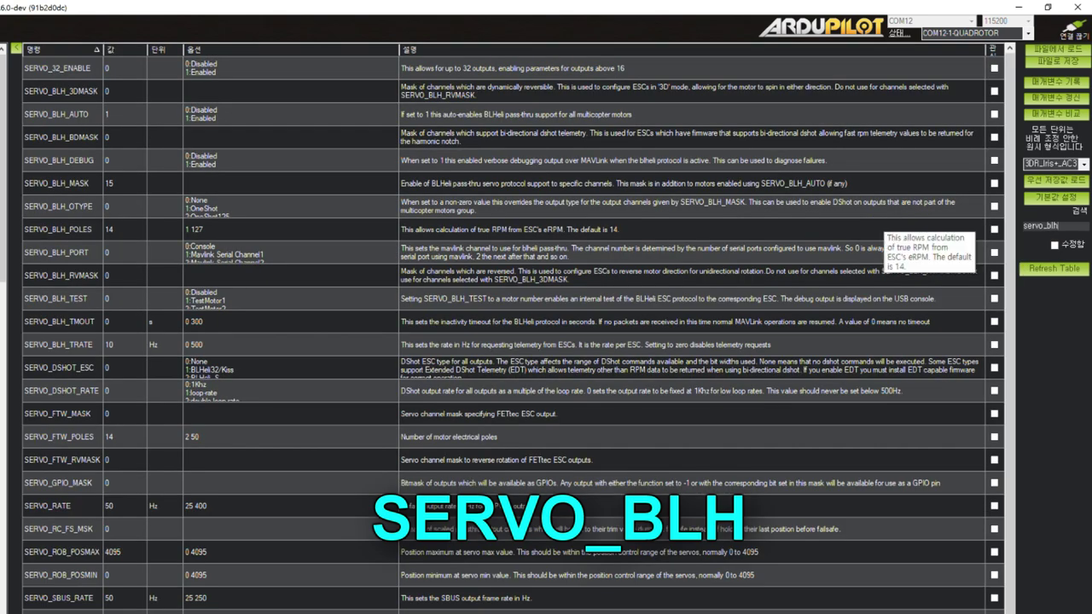
{"action": "type", "text": "_"}
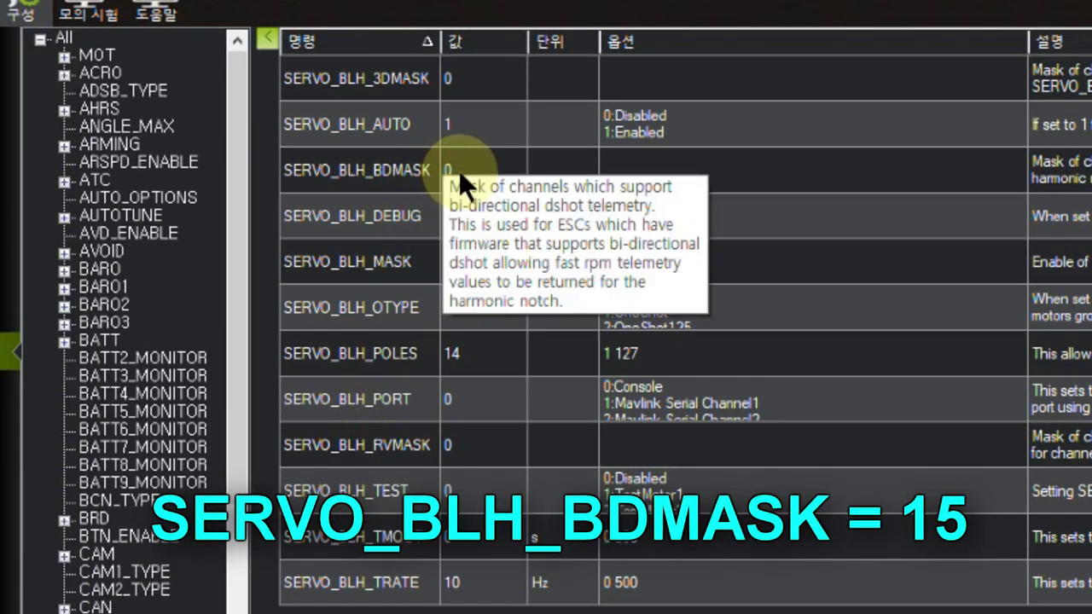
{"action": "left_click", "coordinate": [458, 170]}
{"action": "left_click", "coordinate": [696, 171]}
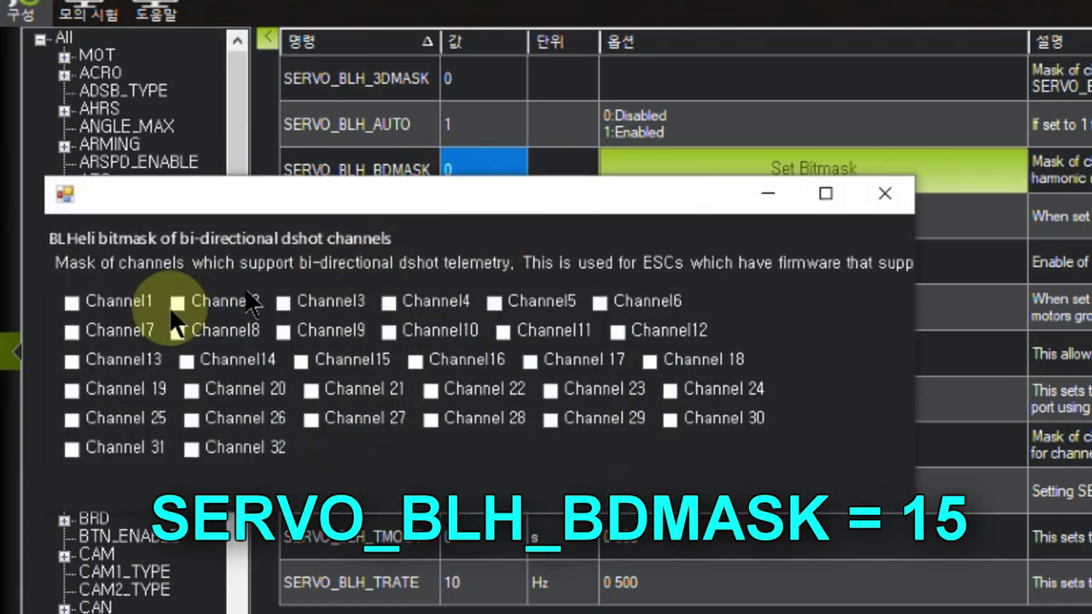
{"action": "left_click", "coordinate": [118, 300]}
{"action": "left_click", "coordinate": [226, 304]}
{"action": "left_click", "coordinate": [283, 302]}
{"action": "left_click", "coordinate": [389, 302]}
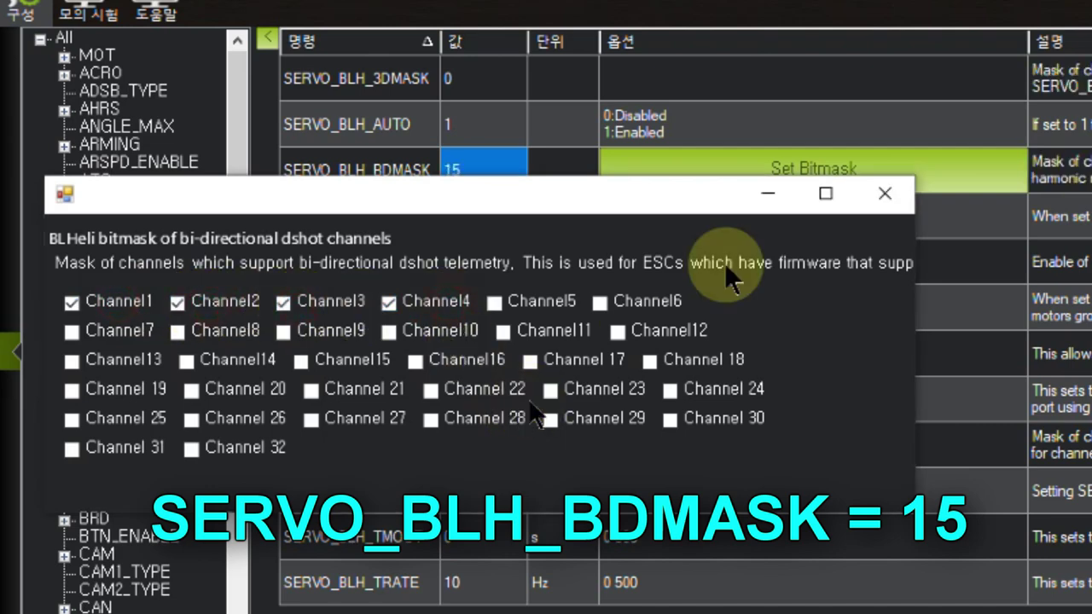
{"action": "left_click", "coordinate": [883, 194]}
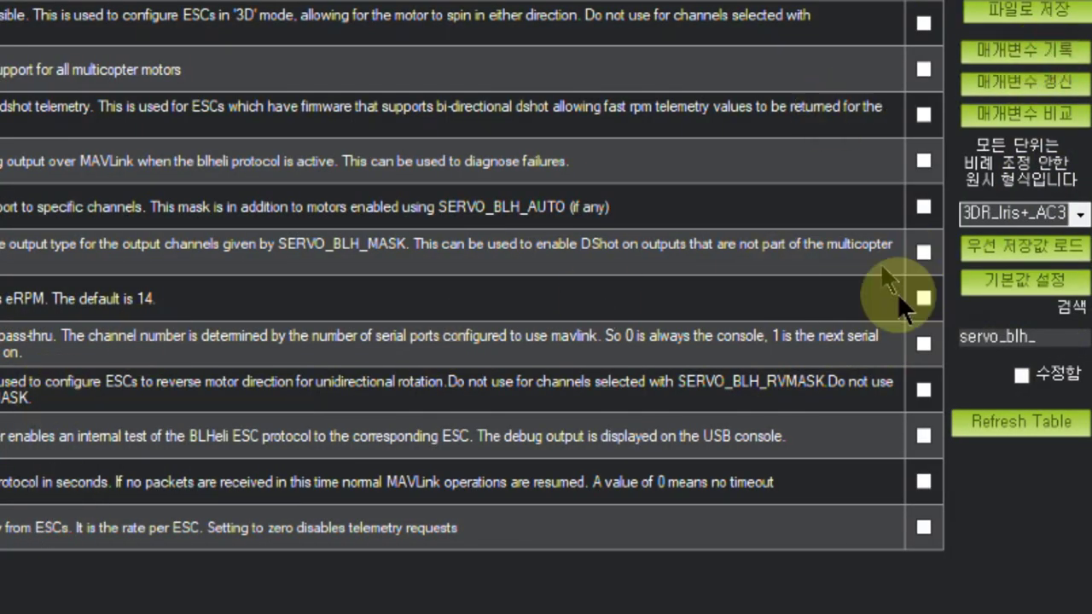
- Find the servo_dshot_esc parameter, set it to BLHeli_S and write the parameters to the flight controller
{"action": "left_click_drag", "start_coordinate": [1036, 336], "coordinate": [1009, 337]}
{"action": "type", "text": "dshot_esc"}
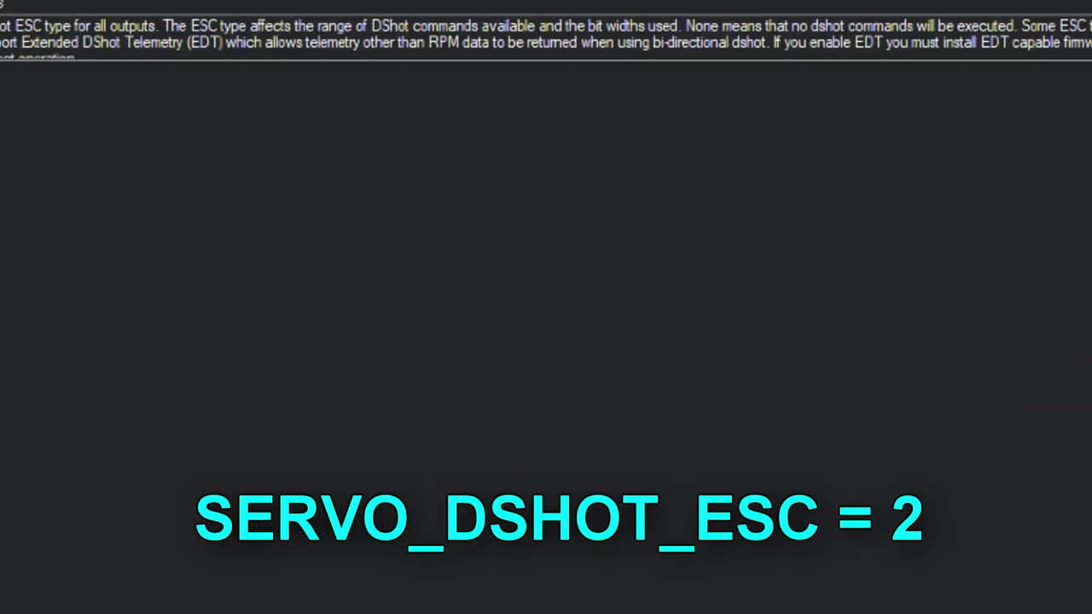
{"action": "left_click", "coordinate": [252, 90]}
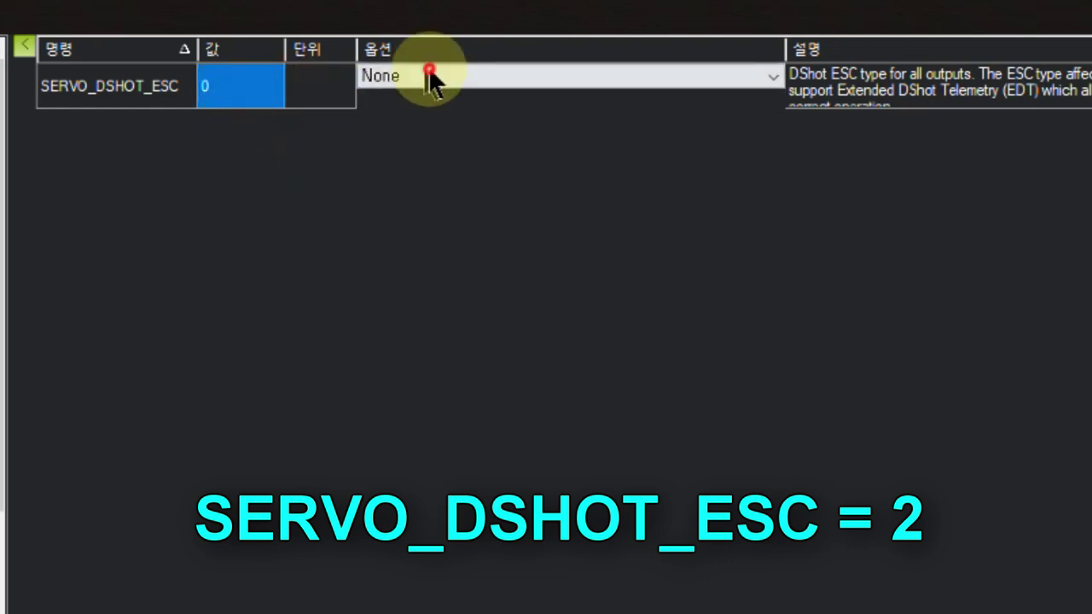
{"action": "left_click", "coordinate": [431, 75]}
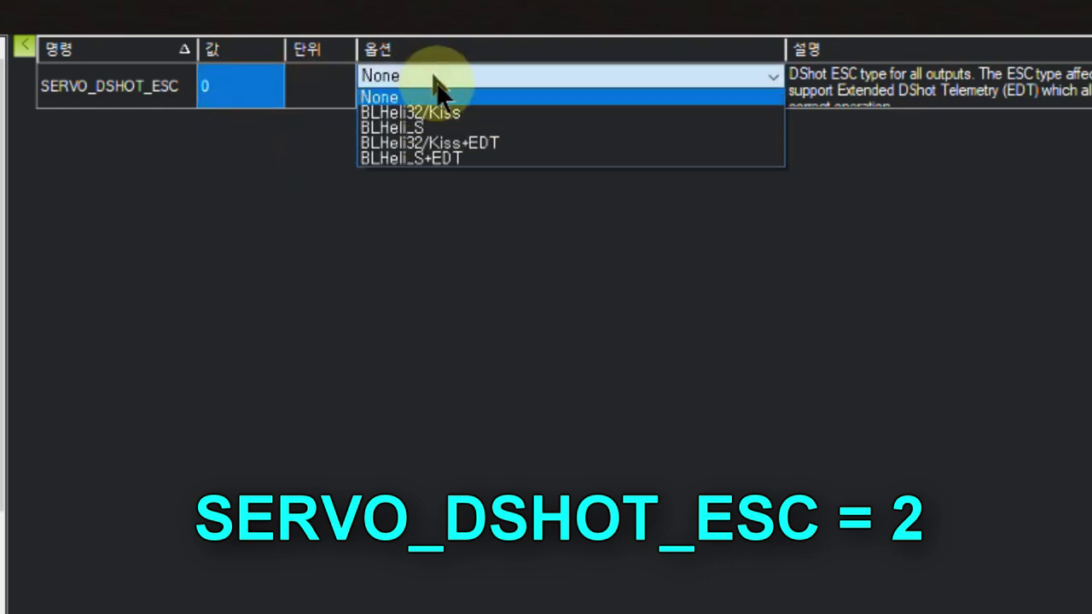
{"action": "left_click", "coordinate": [454, 126]}
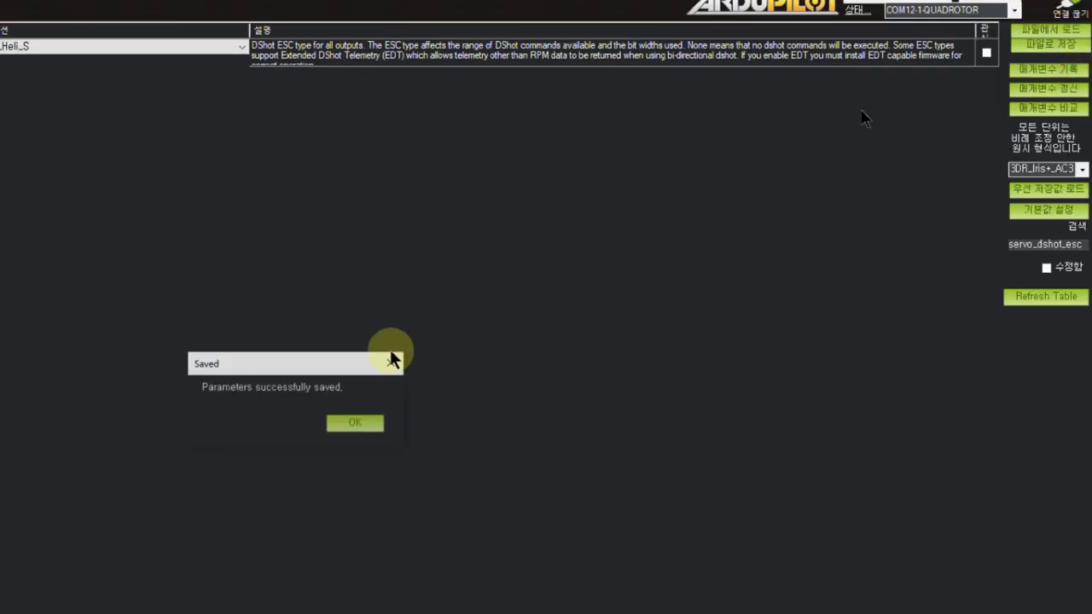
{"action": "left_click", "coordinate": [354, 423]}
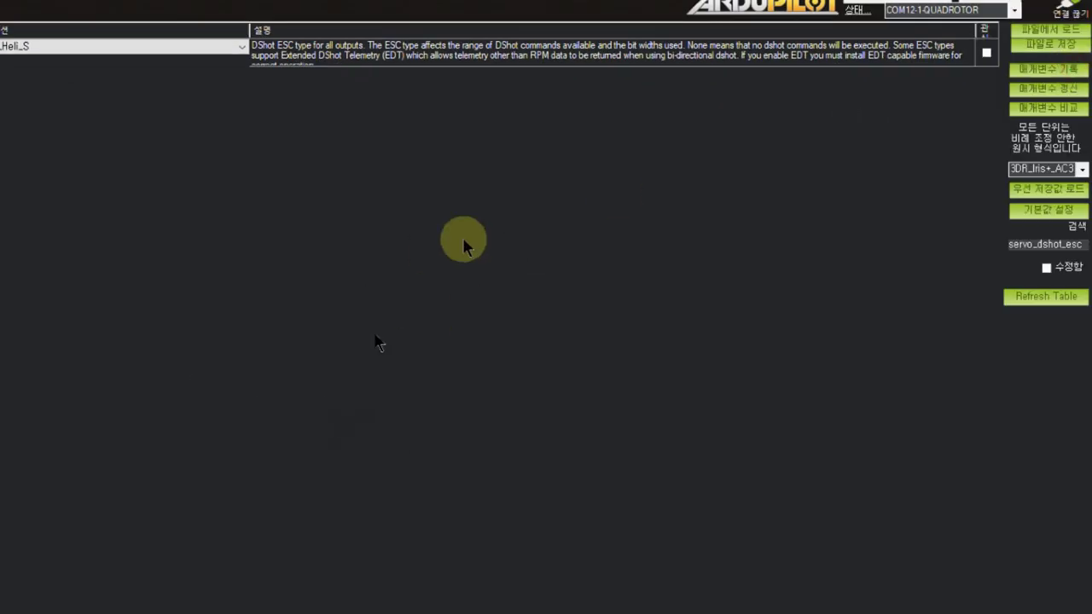
- Find the ntf_buzz_types parameter and set it to 7 by enabling the DShot buzzer in its bitmask
{"action": "type", "text": "ntf_b"}
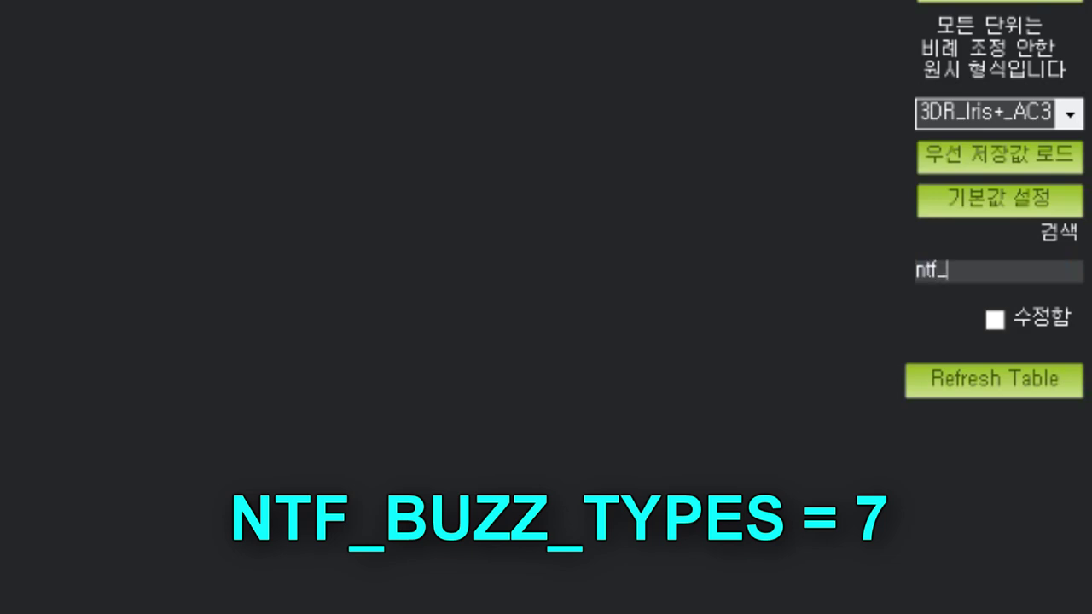
{"action": "type", "text": "uzz_types"}
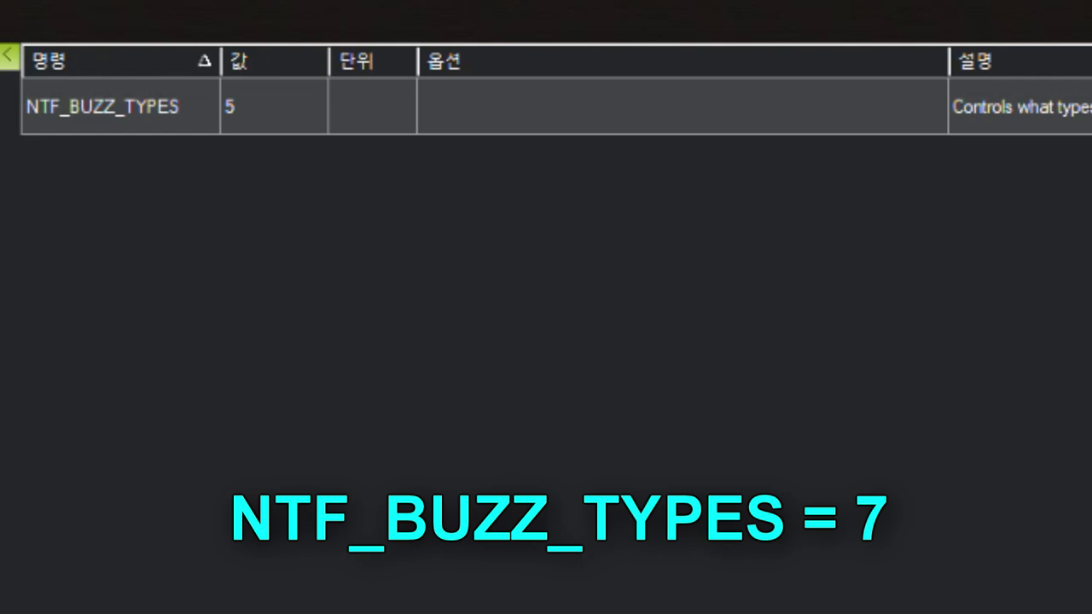
{"action": "left_click", "coordinate": [286, 124]}
{"action": "left_click", "coordinate": [654, 116]}
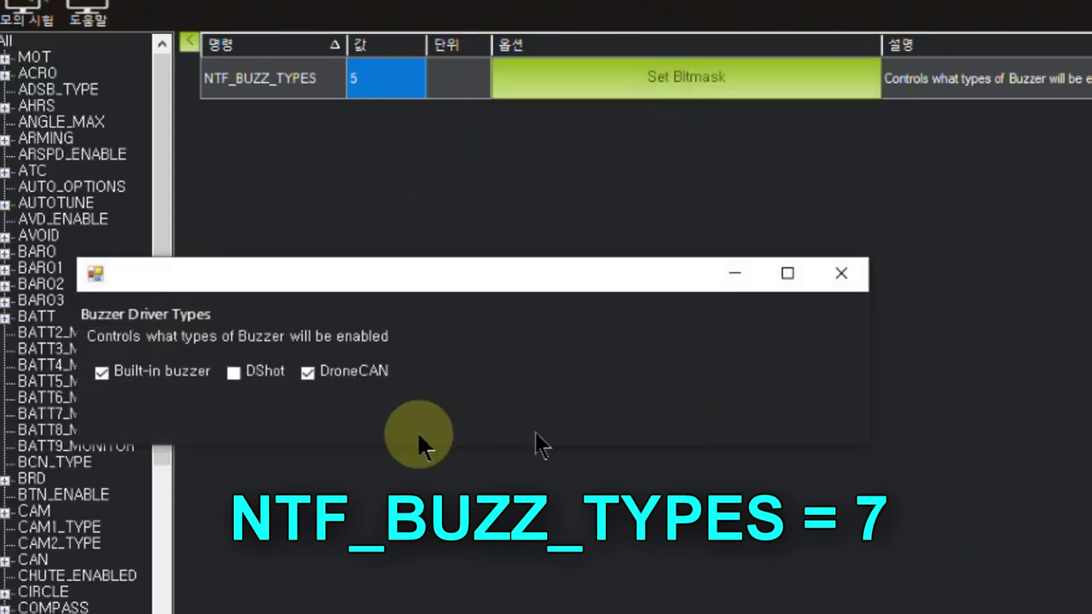
{"action": "left_click", "coordinate": [258, 370]}
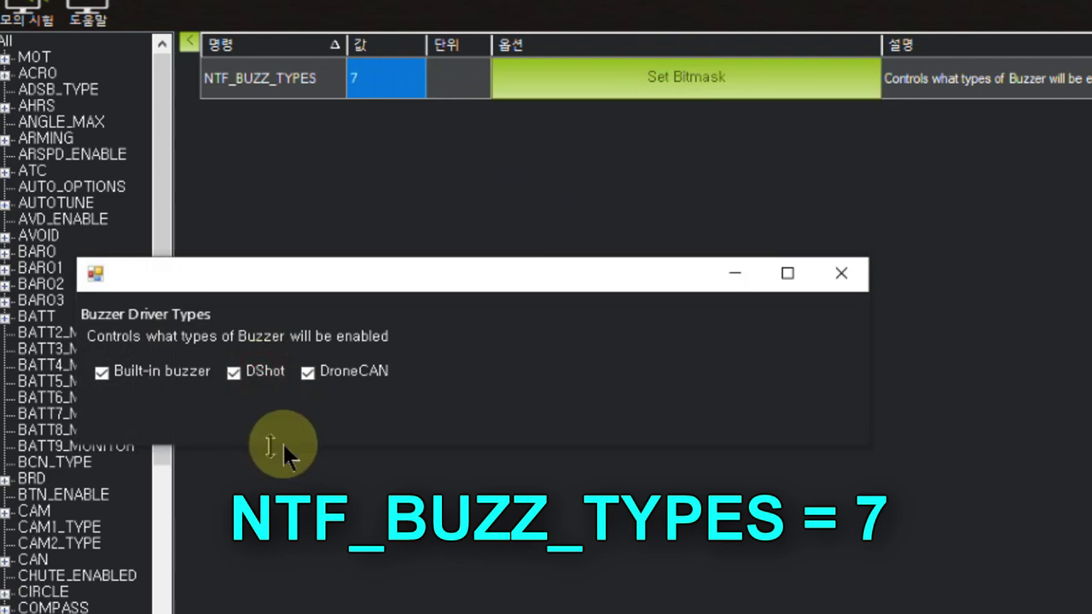
{"action": "left_click", "coordinate": [841, 273]}
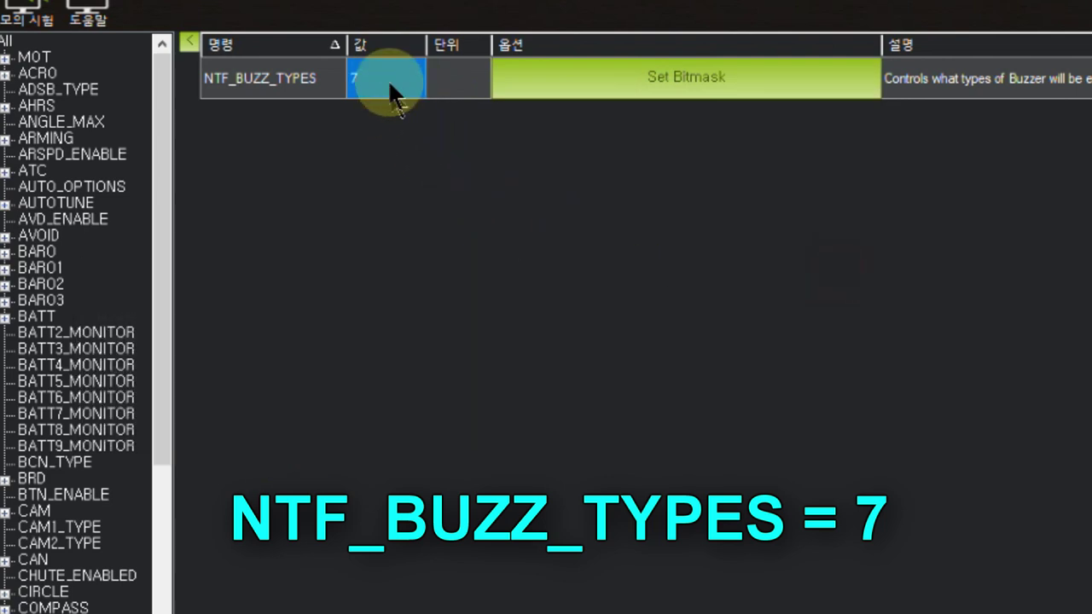